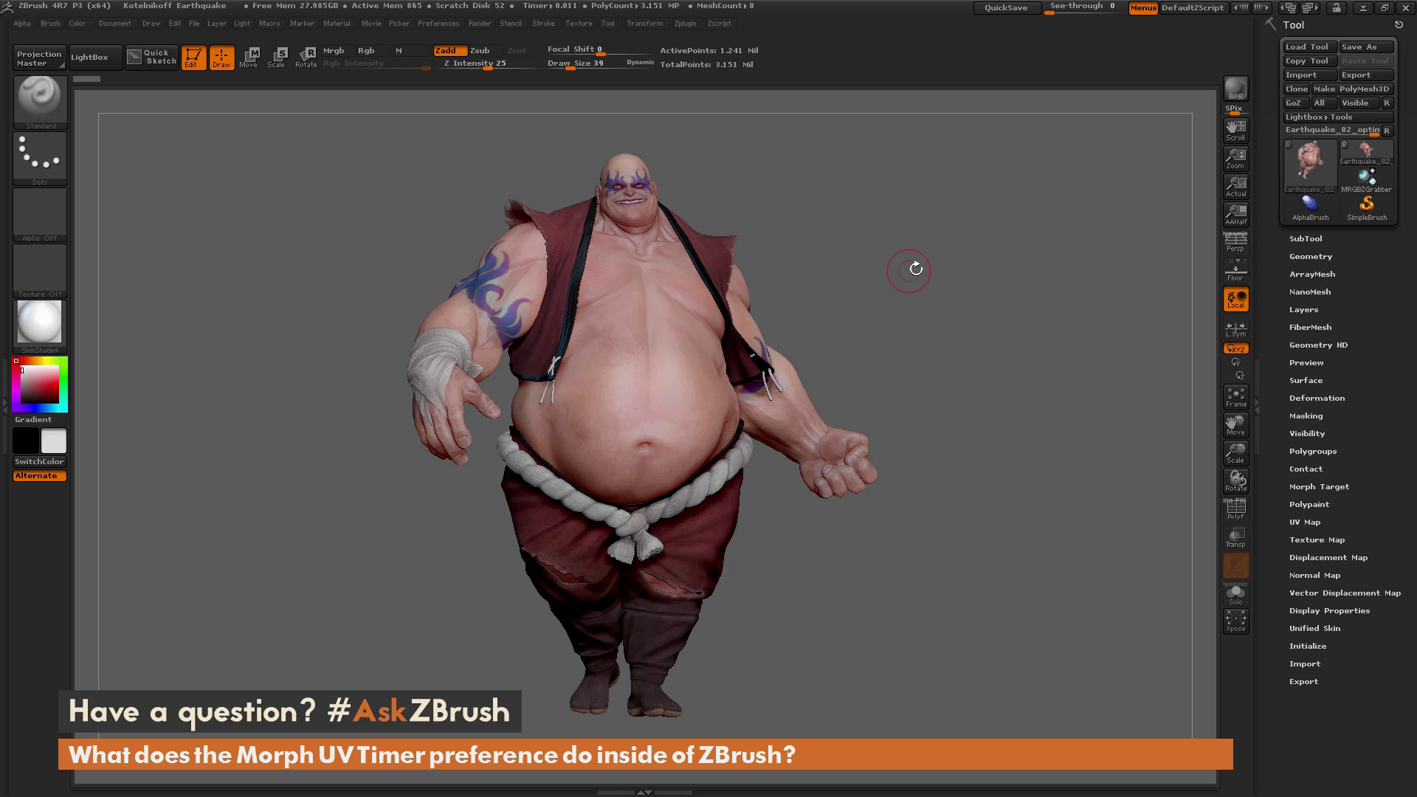
- Rotate the character to its side and reveal the Interface preference holding the Morph UV Timer
{"action": "mouse_move", "coordinate": [955, 278]}
{"action": "left_mouse_down"}
{"action": "mouse_move", "coordinate": [848, 281]}
{"action": "mouse_move", "coordinate": [956, 283]}
{"action": "left_mouse_up"}
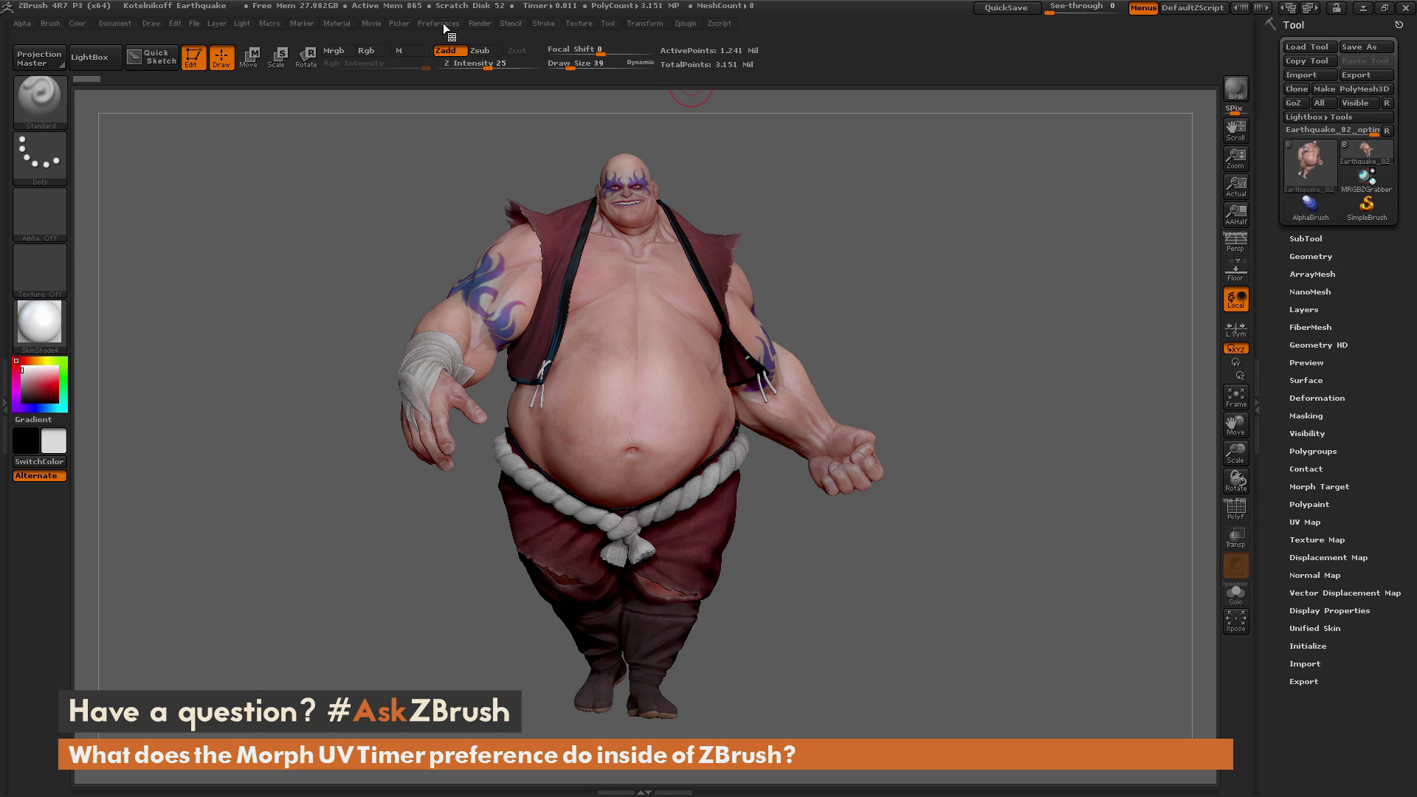
{"action": "left_click", "coordinate": [443, 23]}
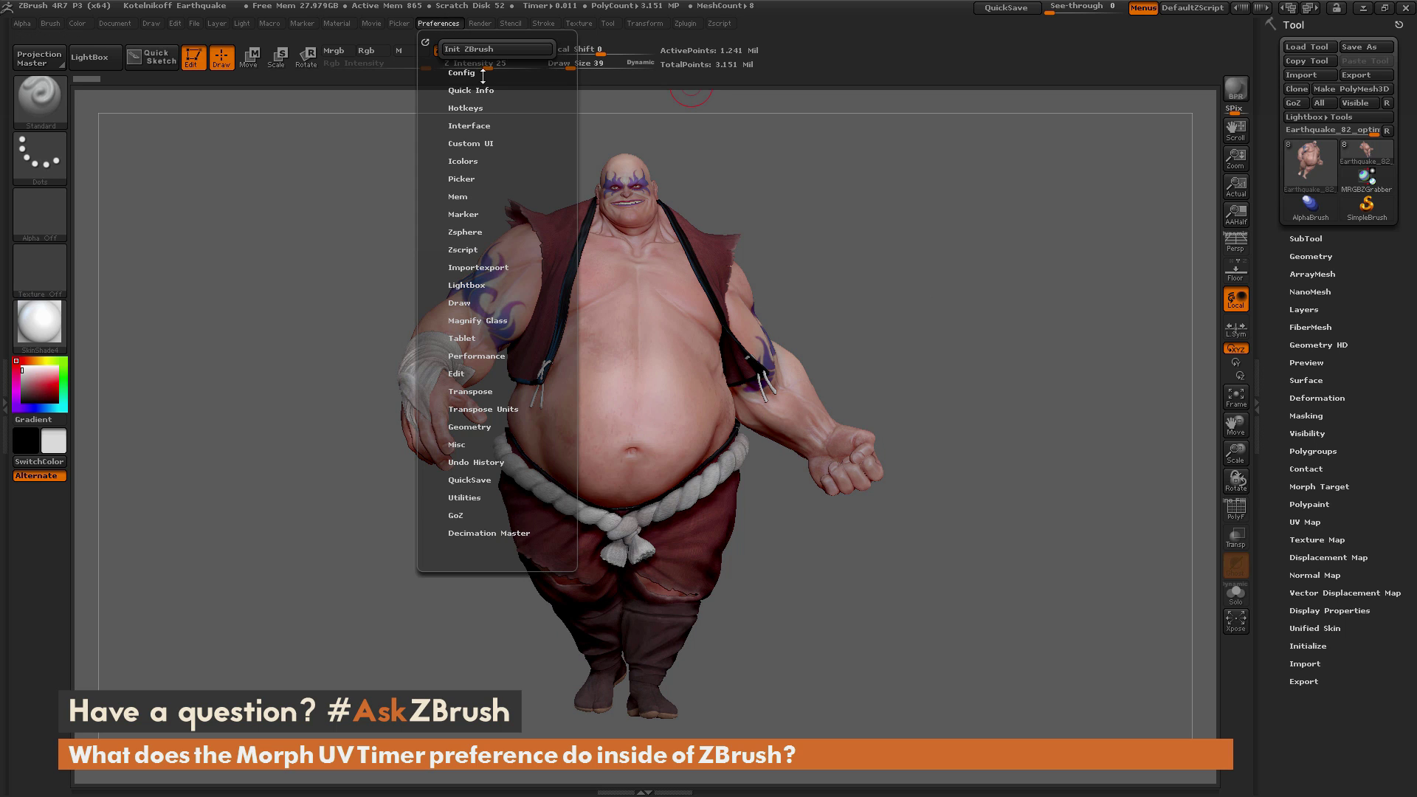
{"action": "left_click", "coordinate": [487, 125]}
{"action": "left_click", "coordinate": [499, 253]}
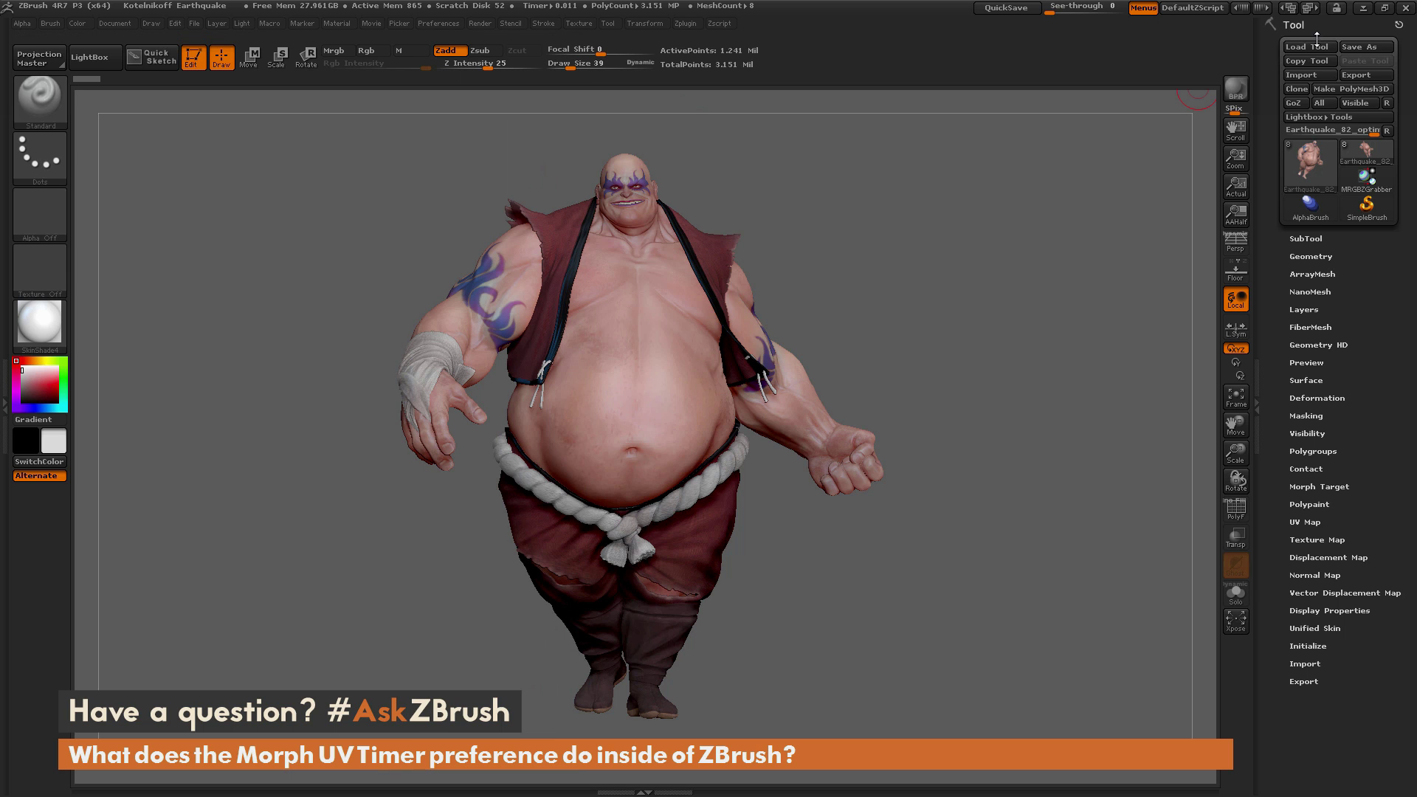
- Solo the body subtool to hide all clothing, then expand the UV Map subpalette (size 4096)
{"action": "left_click", "coordinate": [1305, 238]}
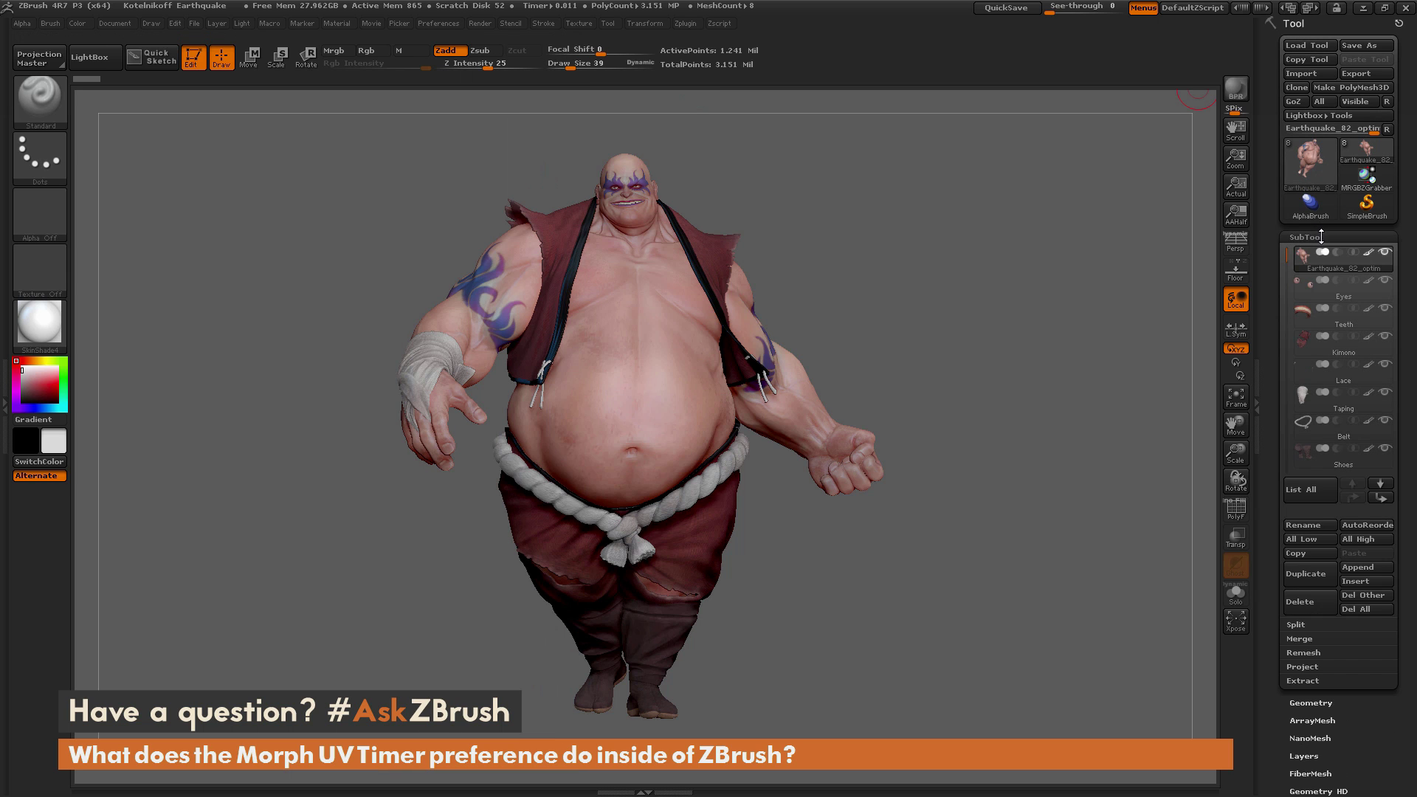
{"action": "left_click", "coordinate": [1386, 256]}
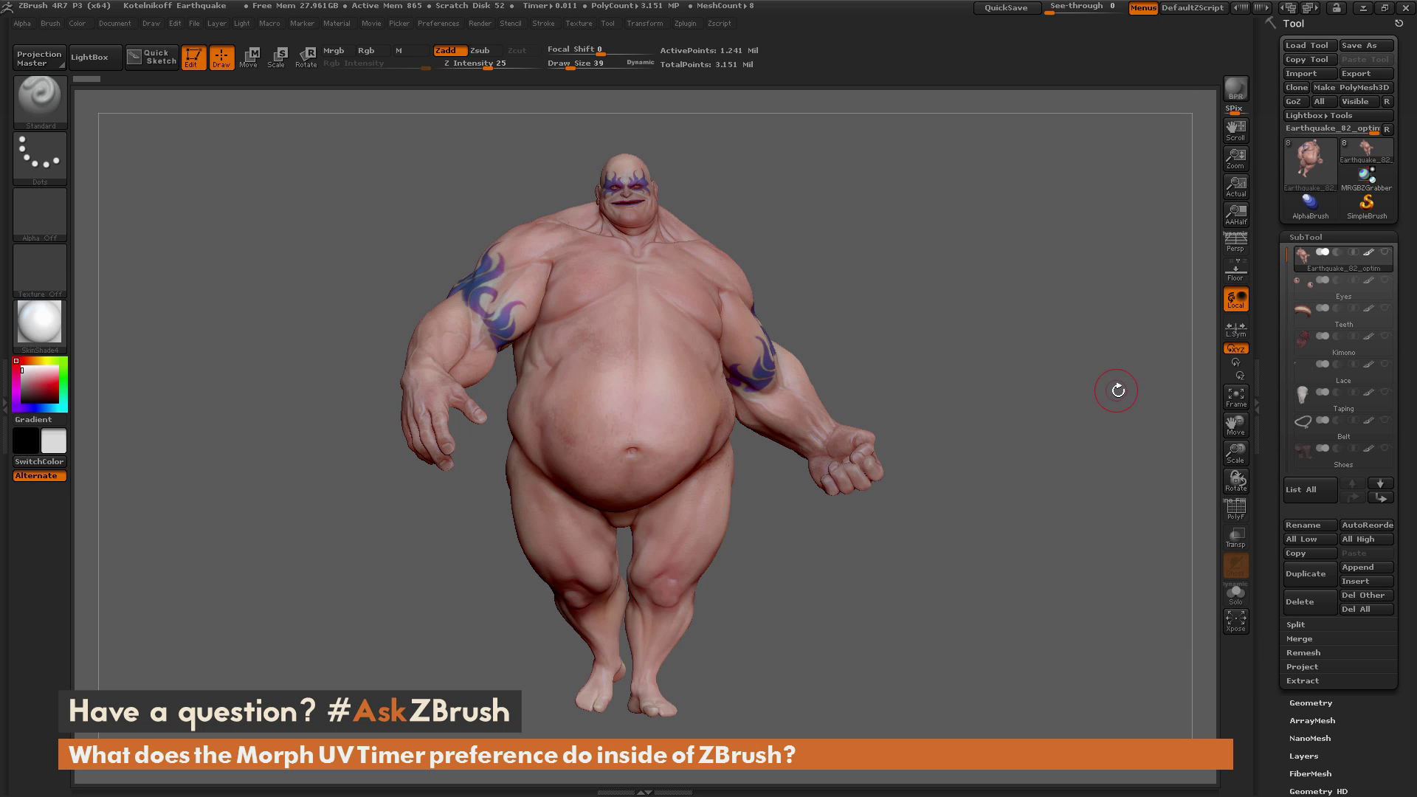
{"action": "scroll", "coordinate": [1275, 366], "scroll_direction": "down", "scroll_amount": 1}
{"action": "scroll", "coordinate": [1275, 366], "scroll_direction": "down", "scroll_amount": 10}
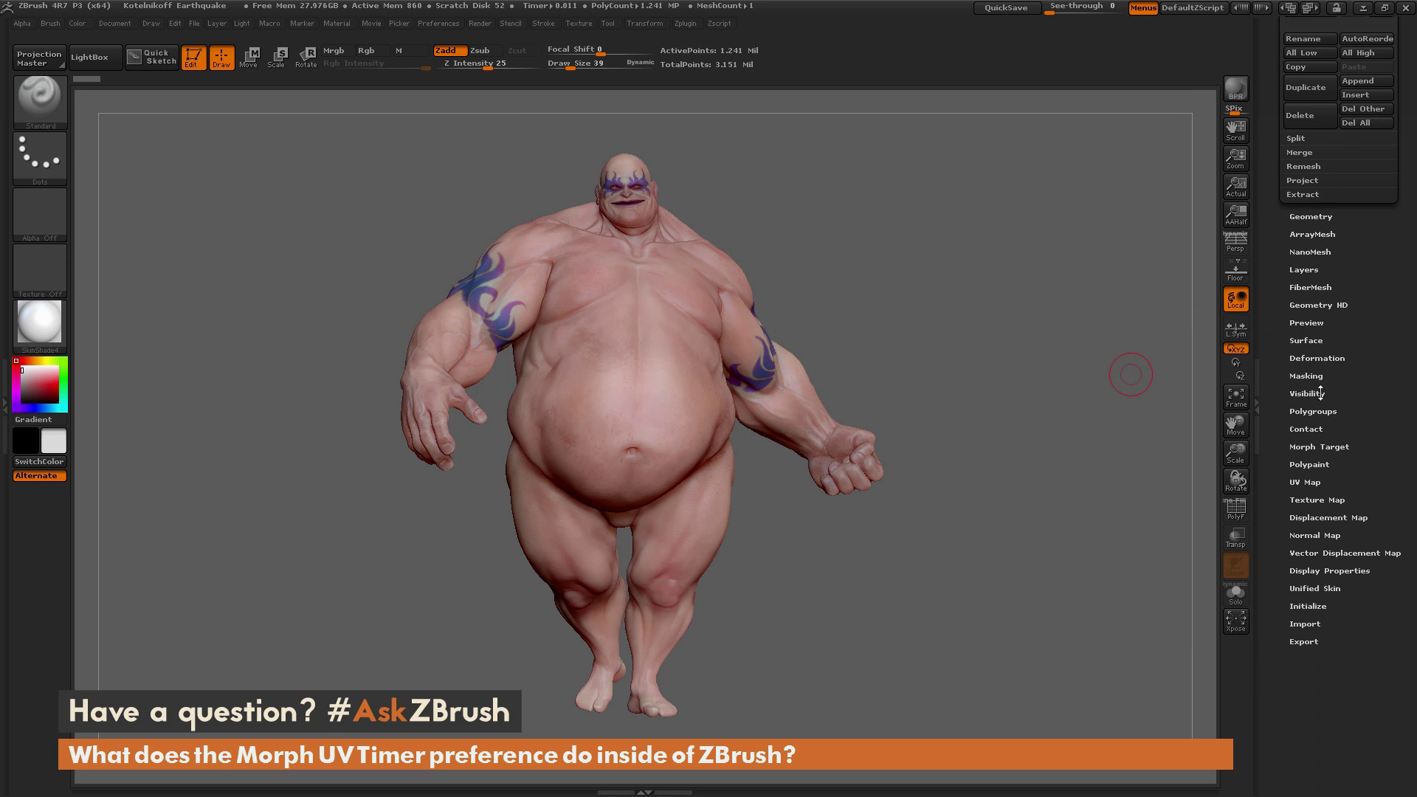
{"action": "left_click", "coordinate": [1311, 482]}
{"action": "scroll", "coordinate": [1322, 413], "scroll_direction": "down", "scroll_amount": 2}
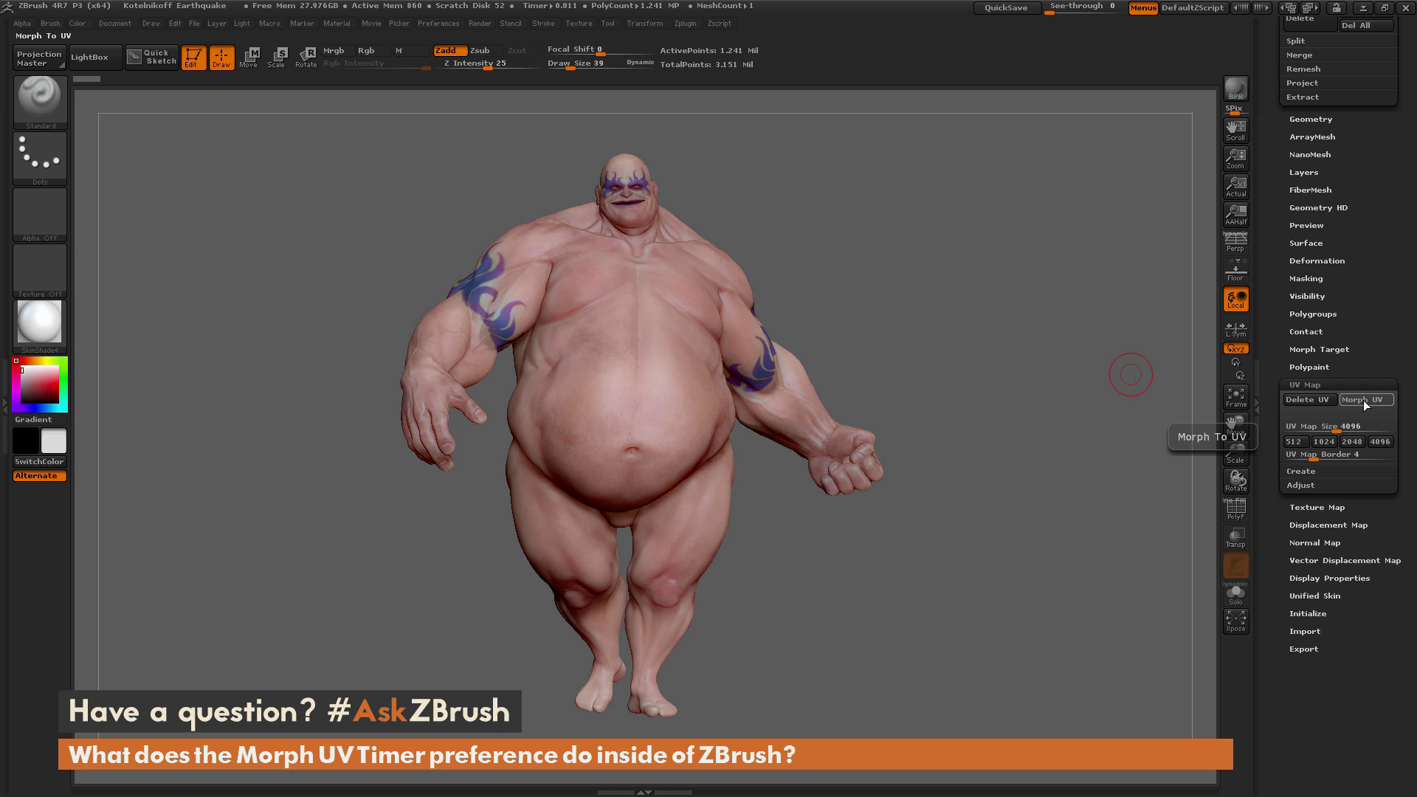
- Morph the body flat into its UV layout and back to 3D, twice
{"action": "left_click", "coordinate": [1362, 401]}
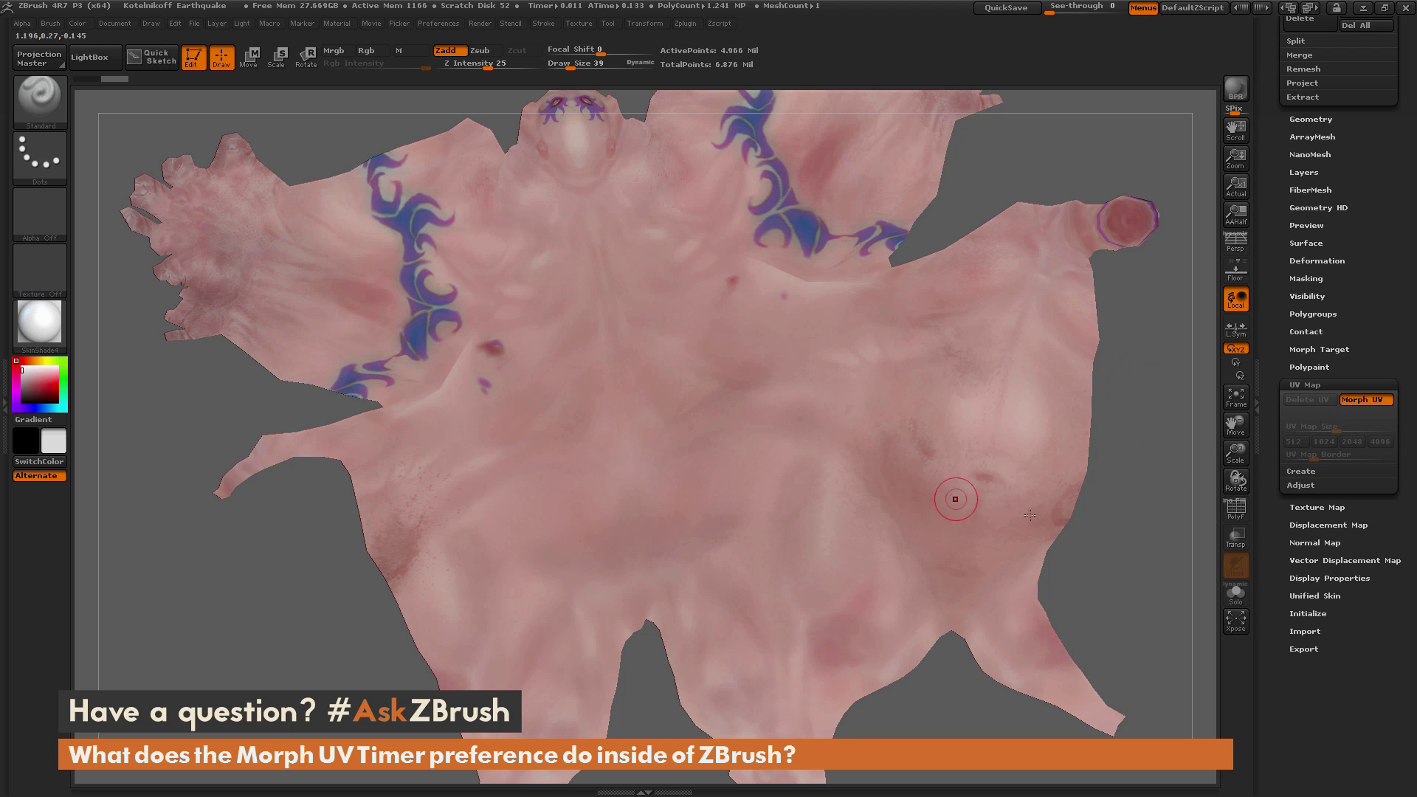
{"action": "left_click", "coordinate": [1362, 400]}
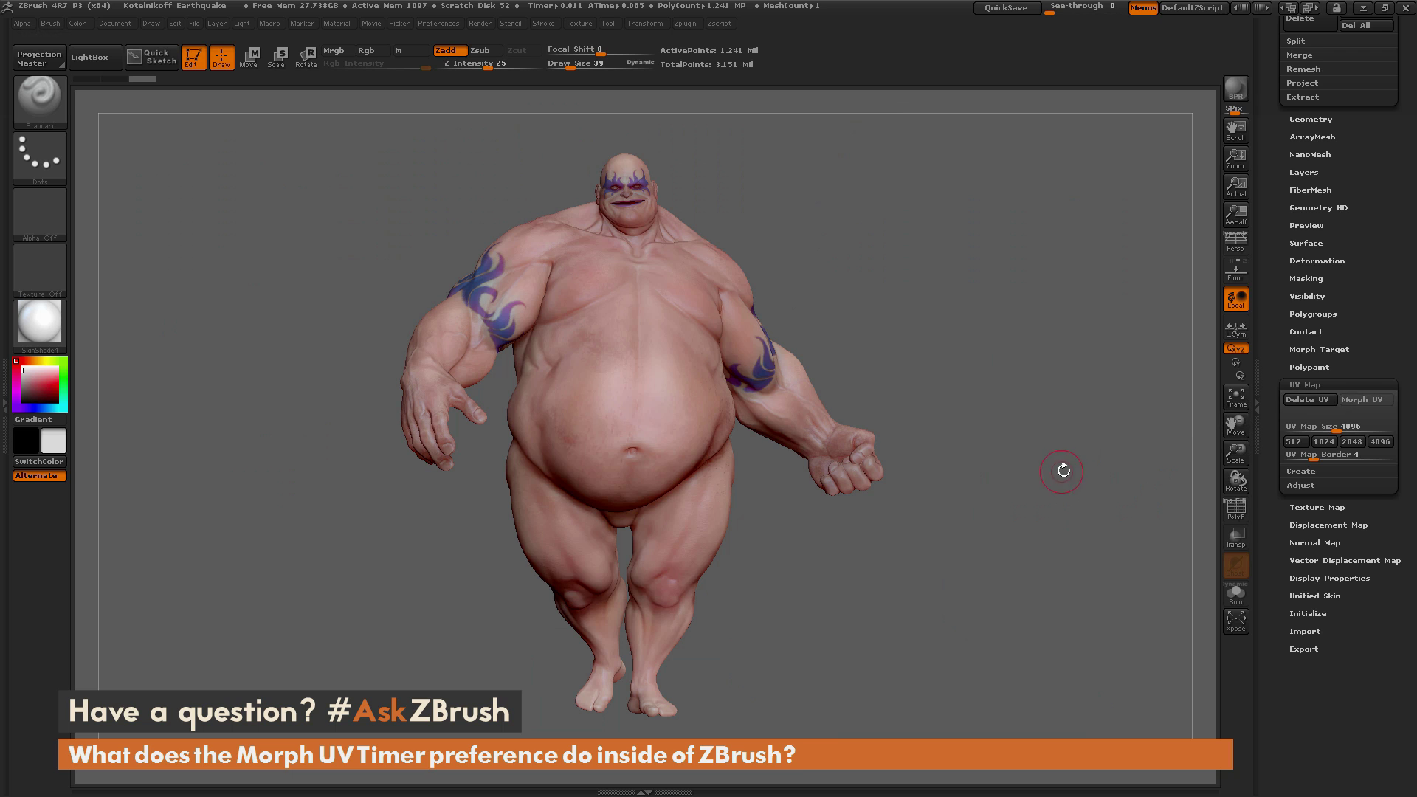
{"action": "left_click", "coordinate": [1369, 400]}
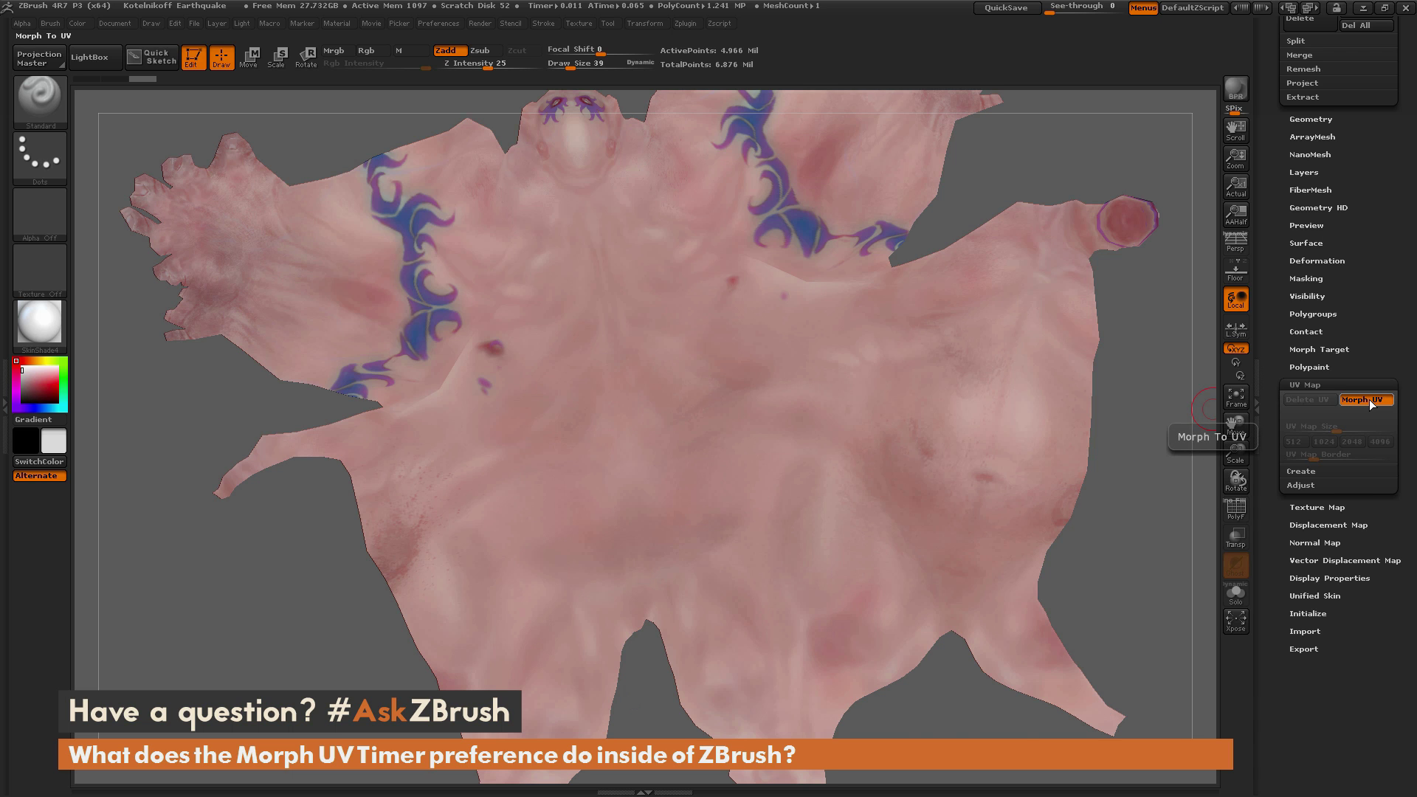
{"action": "left_click", "coordinate": [1366, 400]}
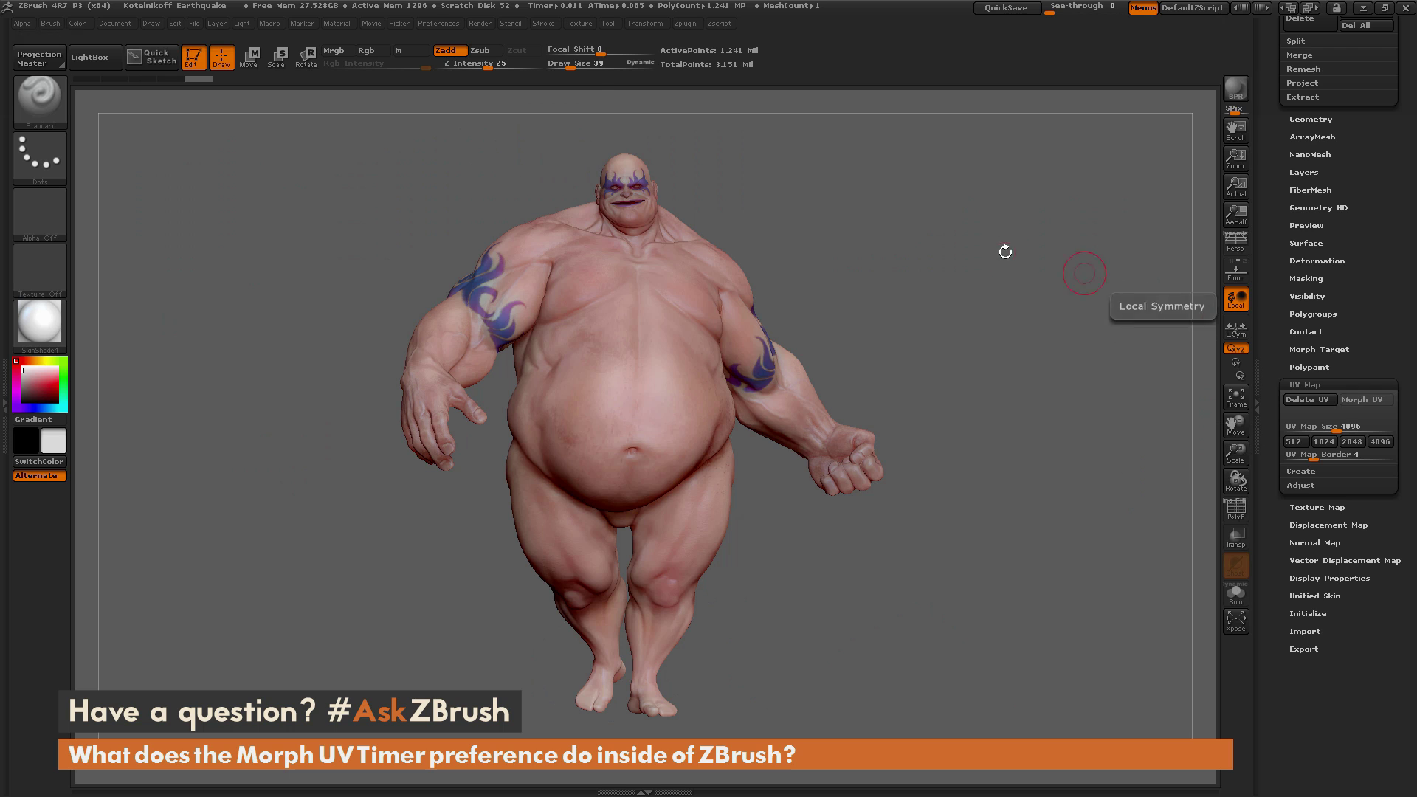
- Set the Morph UV Timer preference to 1.5 and retest Morph UV's timed return to 3D
{"action": "left_click", "coordinate": [442, 24]}
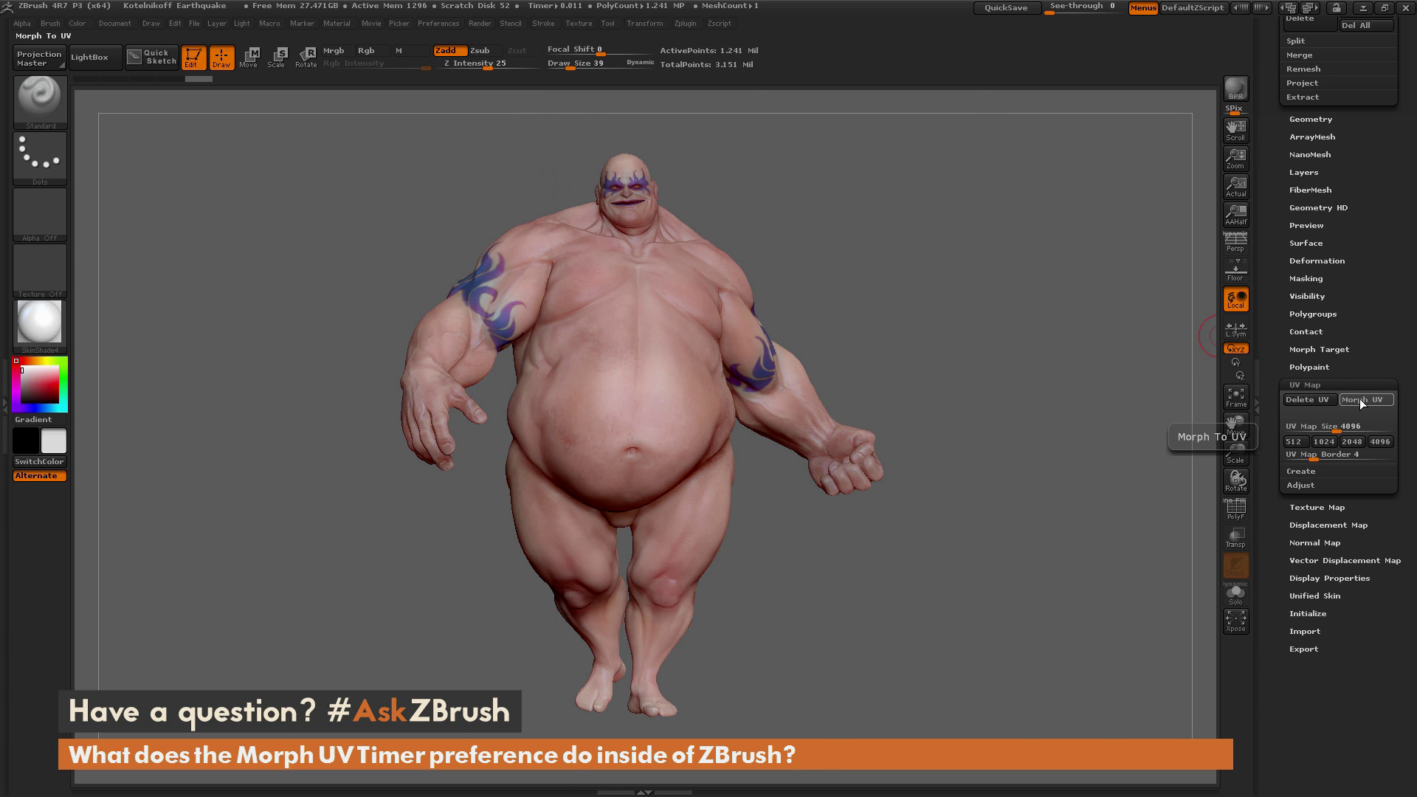
{"action": "left_click", "coordinate": [1359, 400]}
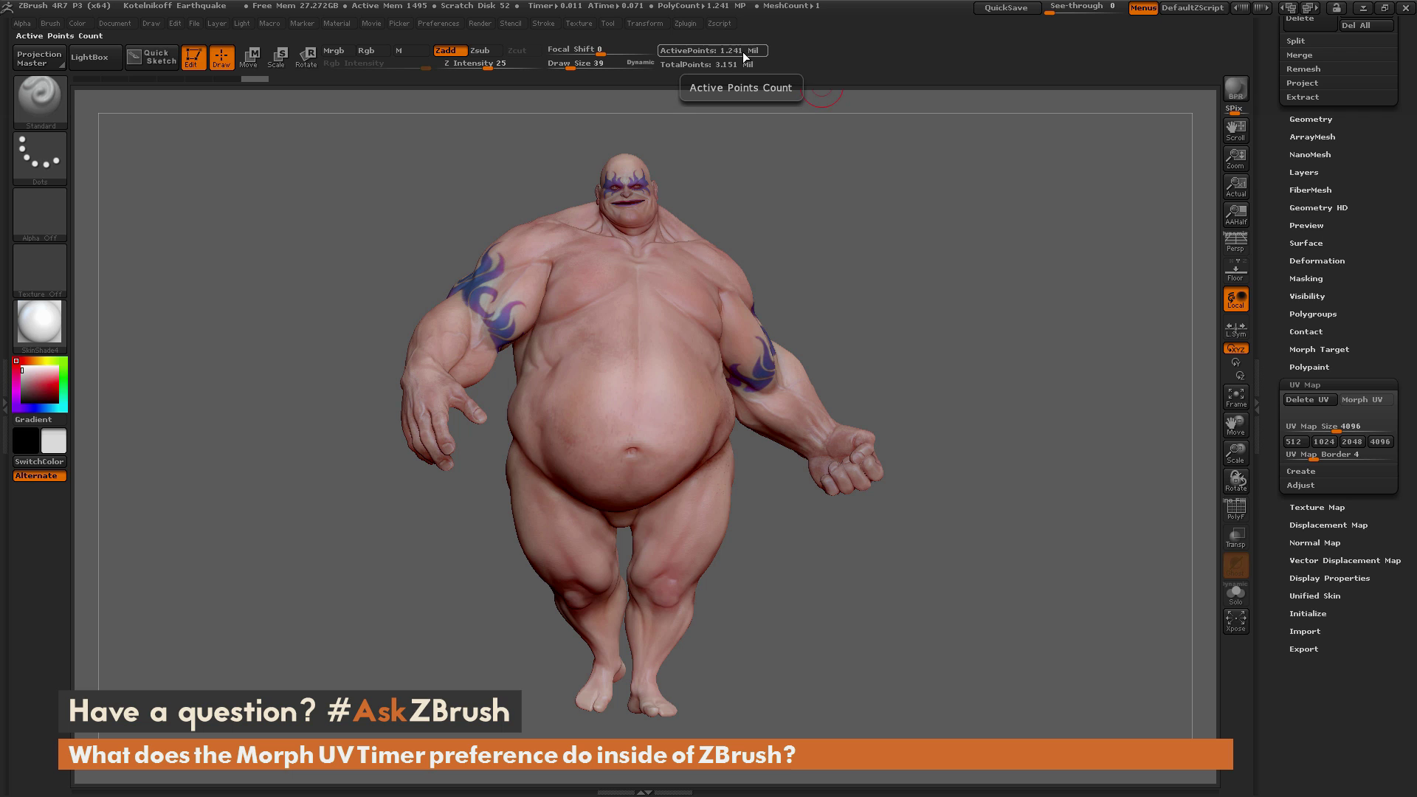
{"action": "left_click", "coordinate": [1365, 400]}
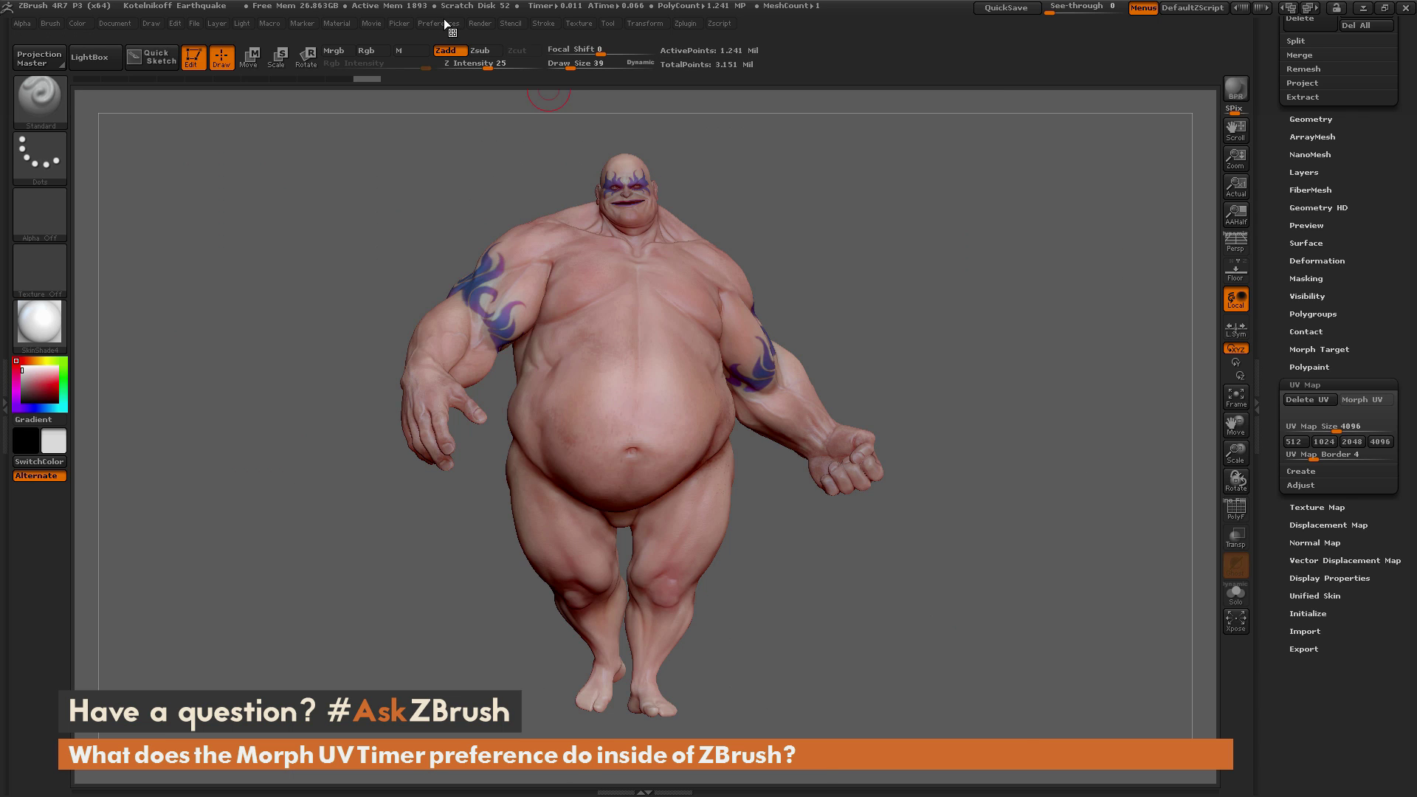
{"action": "left_click", "coordinate": [447, 24]}
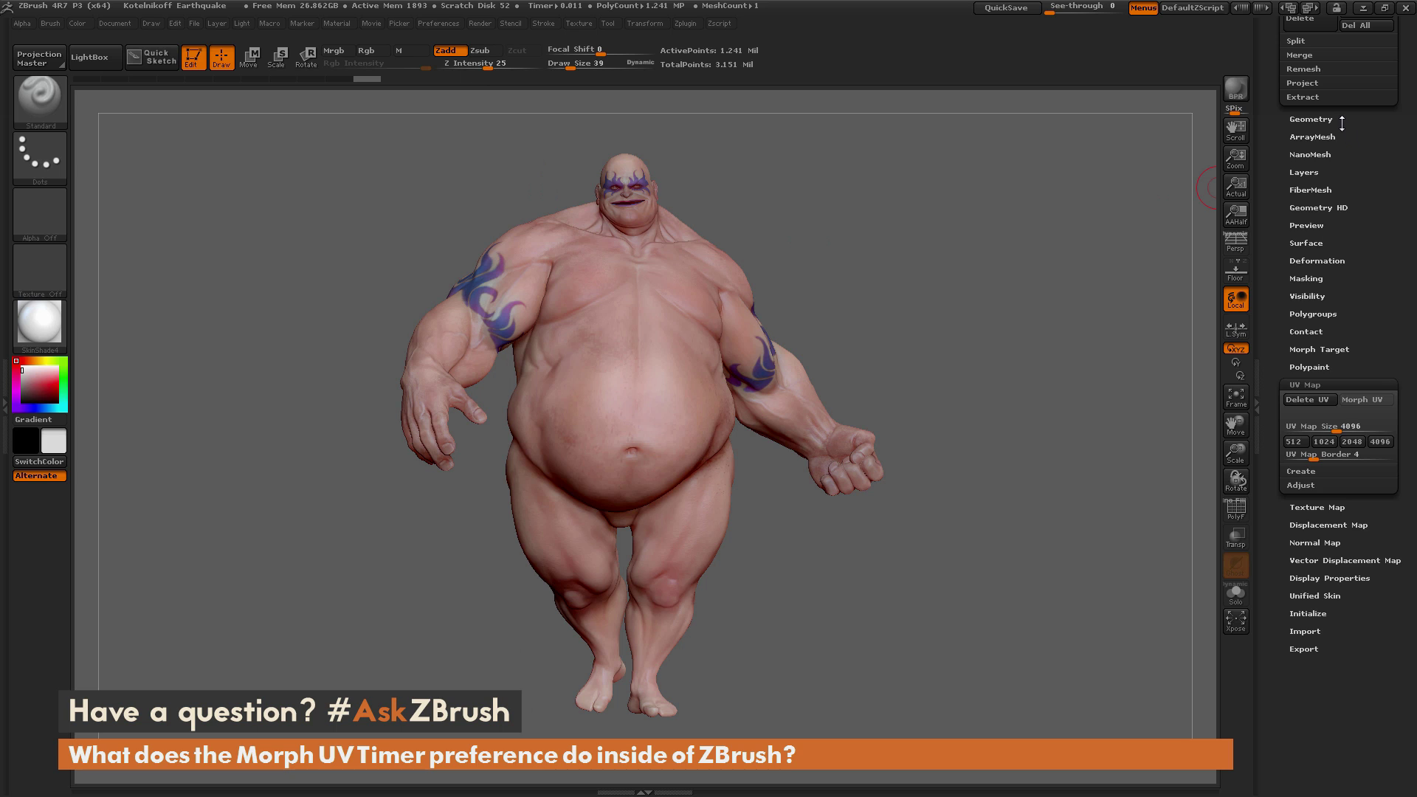
{"action": "left_click", "coordinate": [1310, 119]}
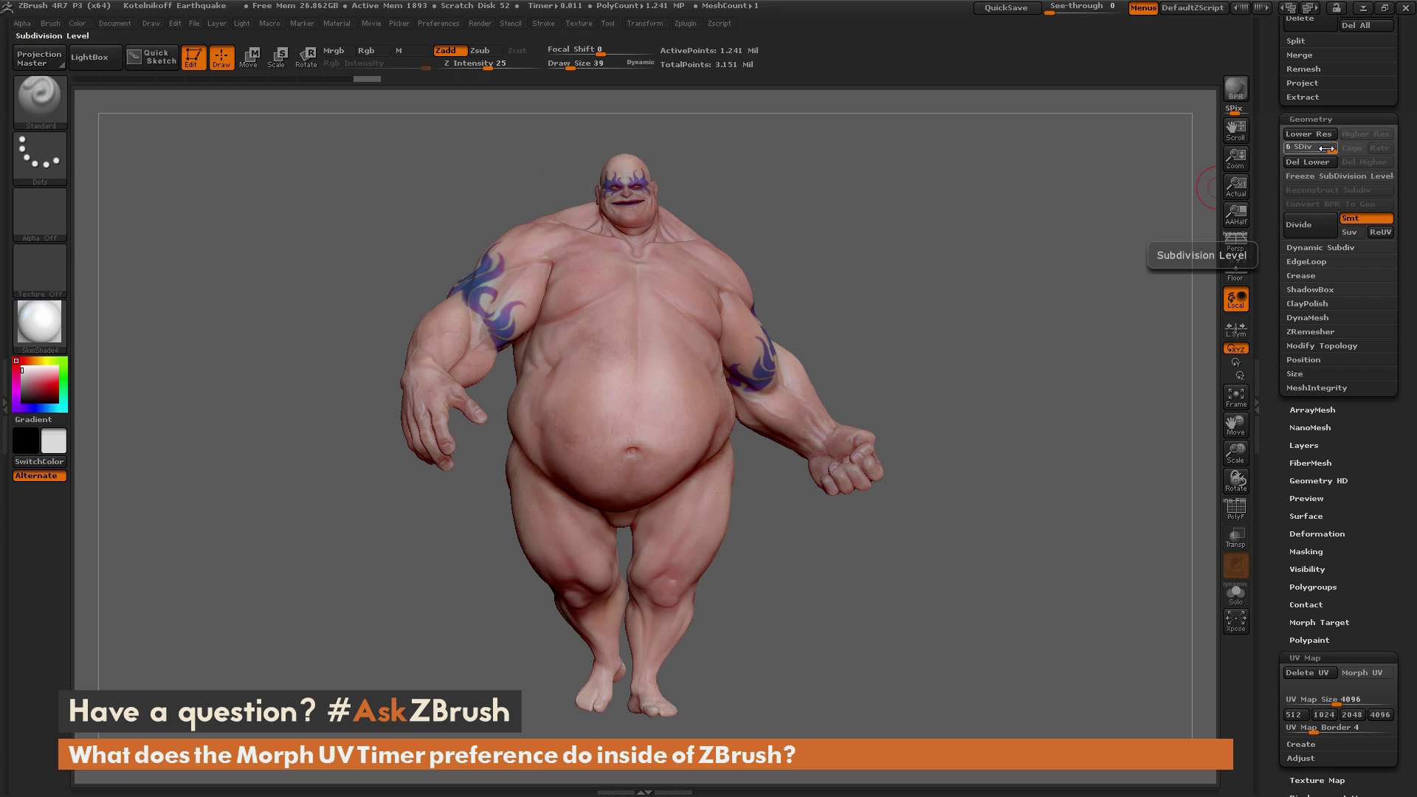
- Drop the body from subdivision level 6 to 5 and delete higher levels, leaving 2.220 Mil points
{"action": "left_click_drag", "start_coordinate": [1306, 149], "coordinate": [1301, 148]}
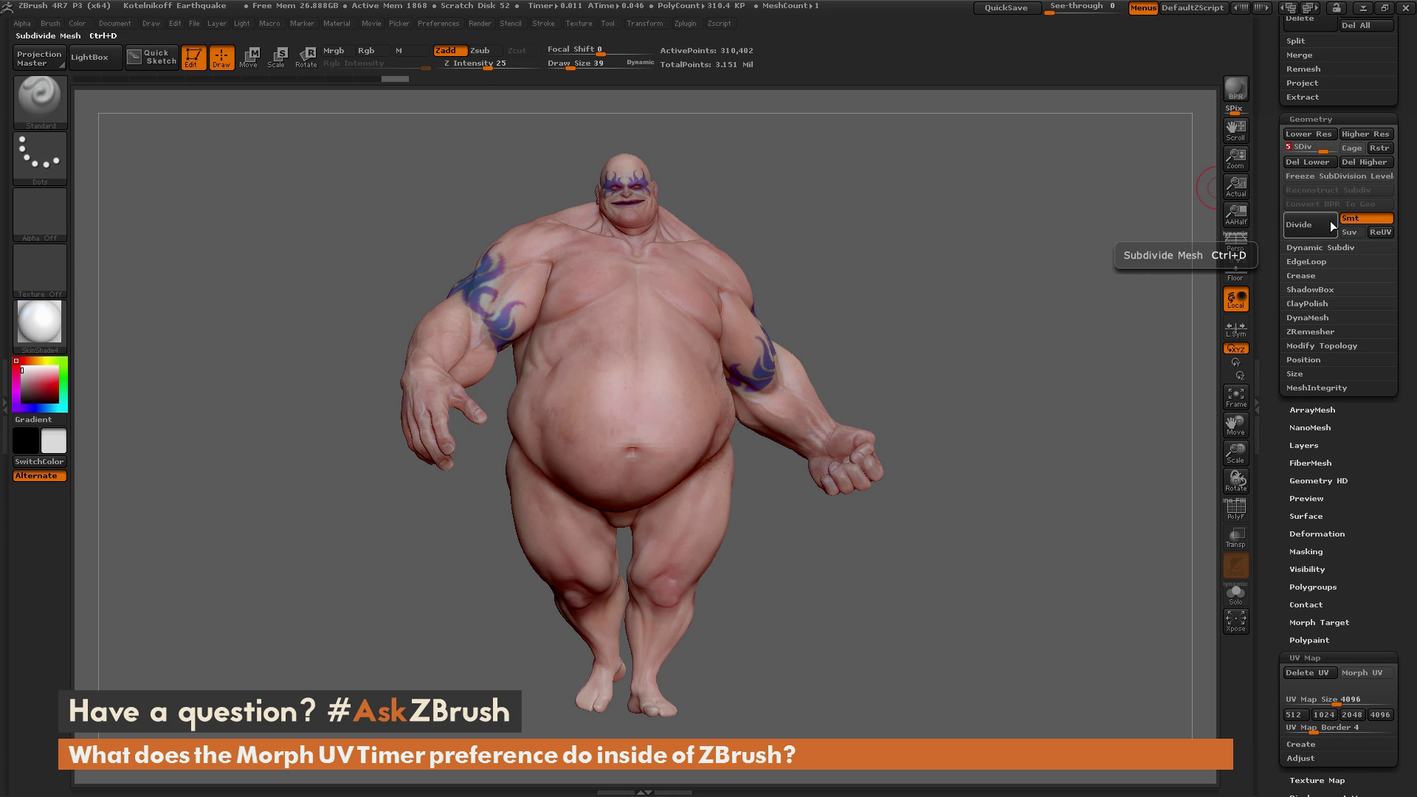
{"action": "left_click", "coordinate": [1357, 161]}
{"action": "left_click_drag", "start_coordinate": [1373, 507], "coordinate": [1328, 407]}
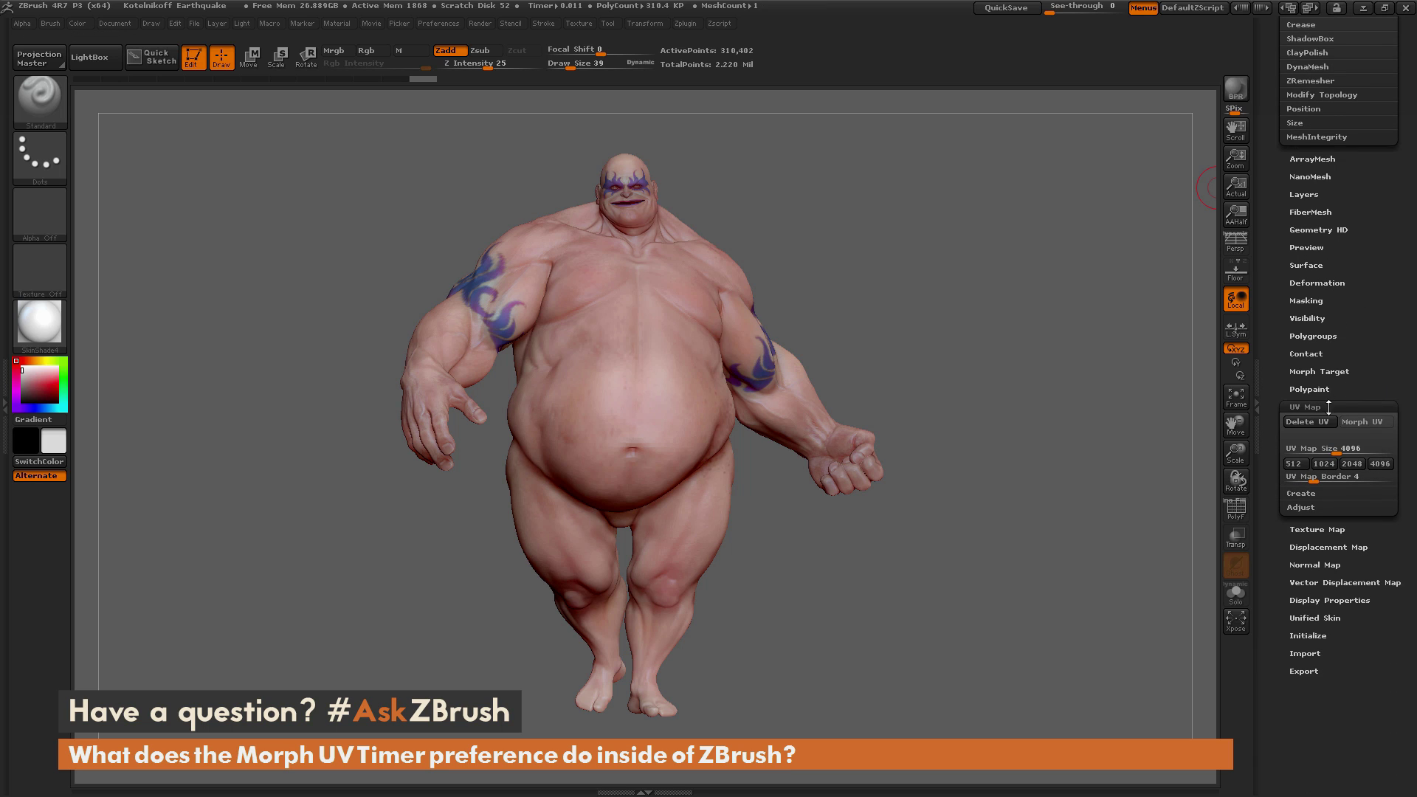
{"action": "left_click", "coordinate": [1363, 422]}
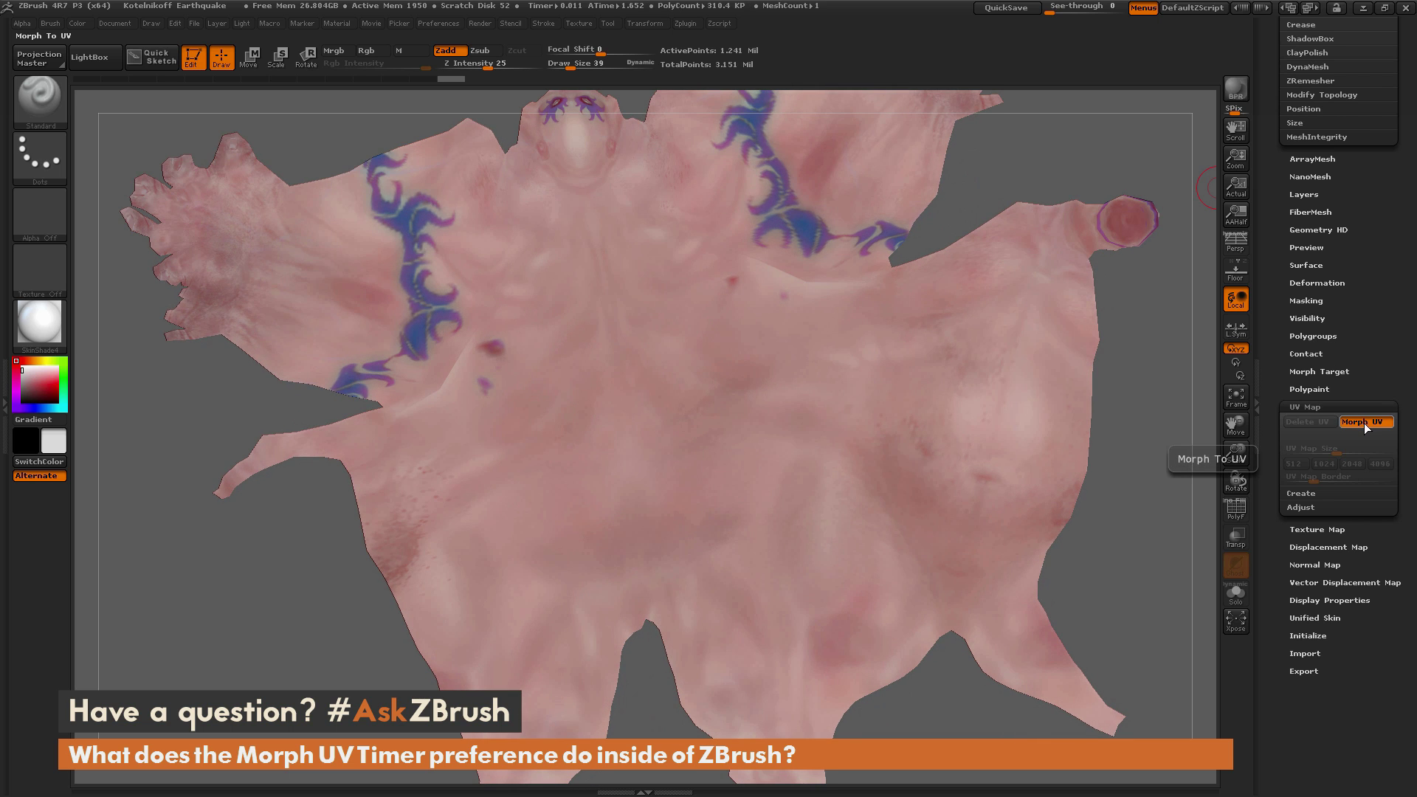
{"action": "left_click", "coordinate": [1362, 422]}
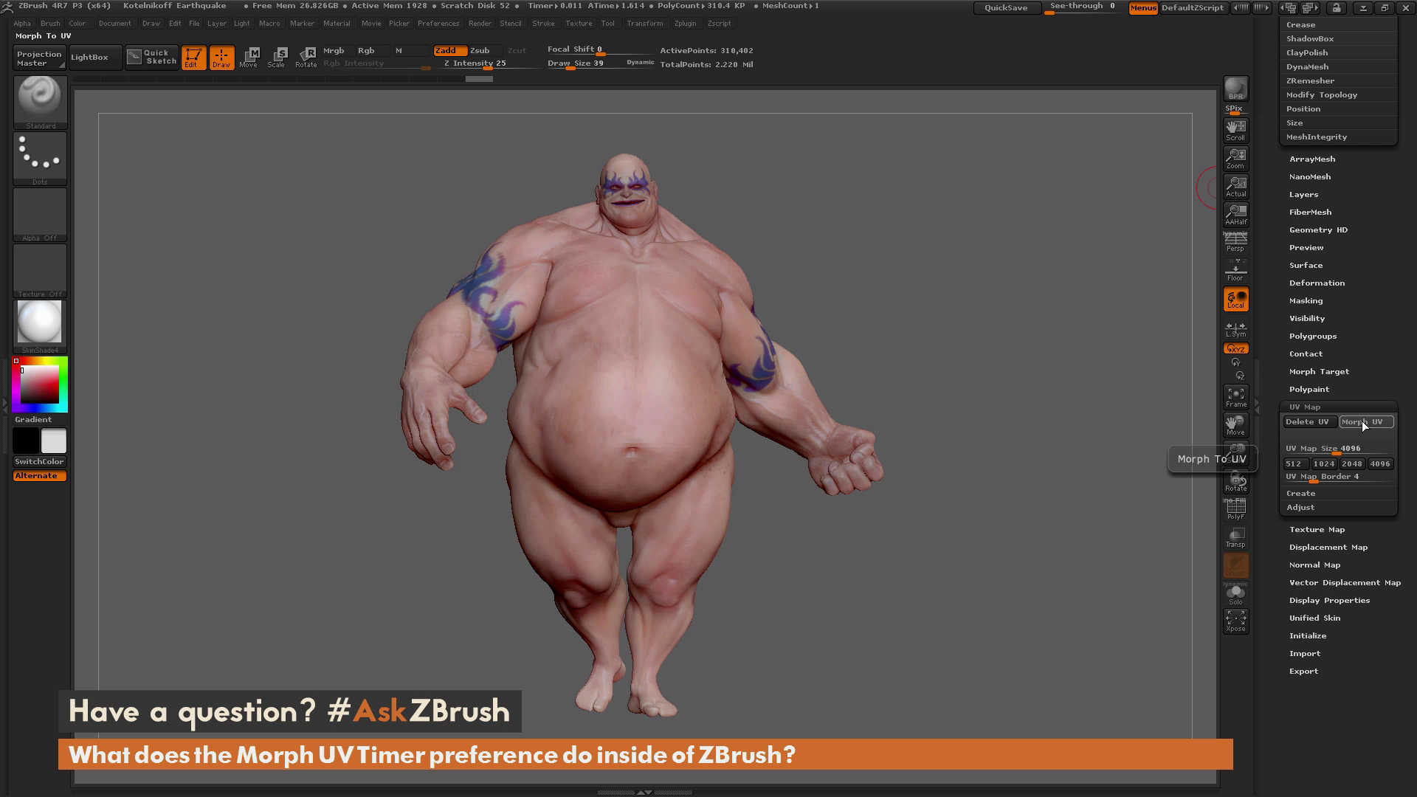
{"action": "left_click", "coordinate": [1360, 422]}
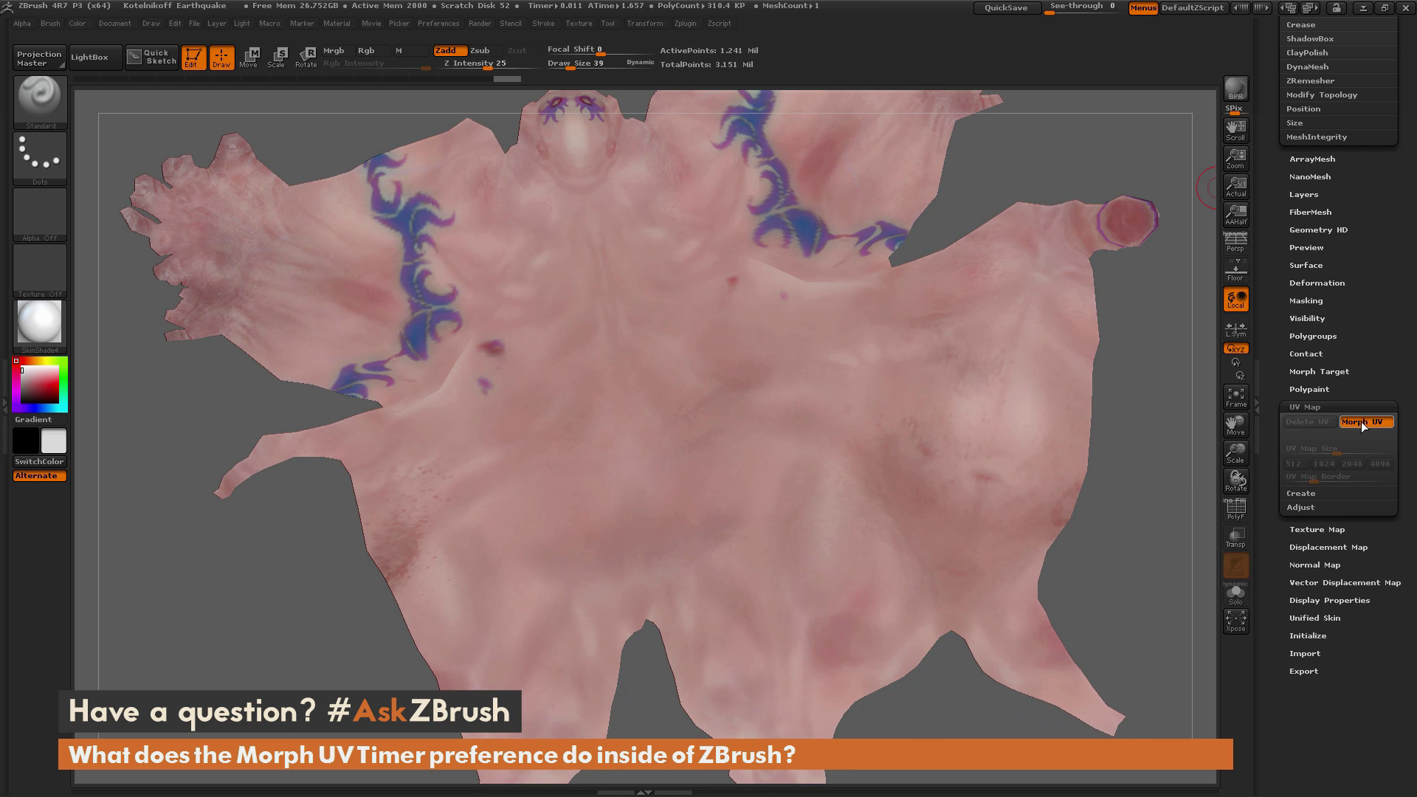
{"action": "left_click", "coordinate": [1362, 422]}
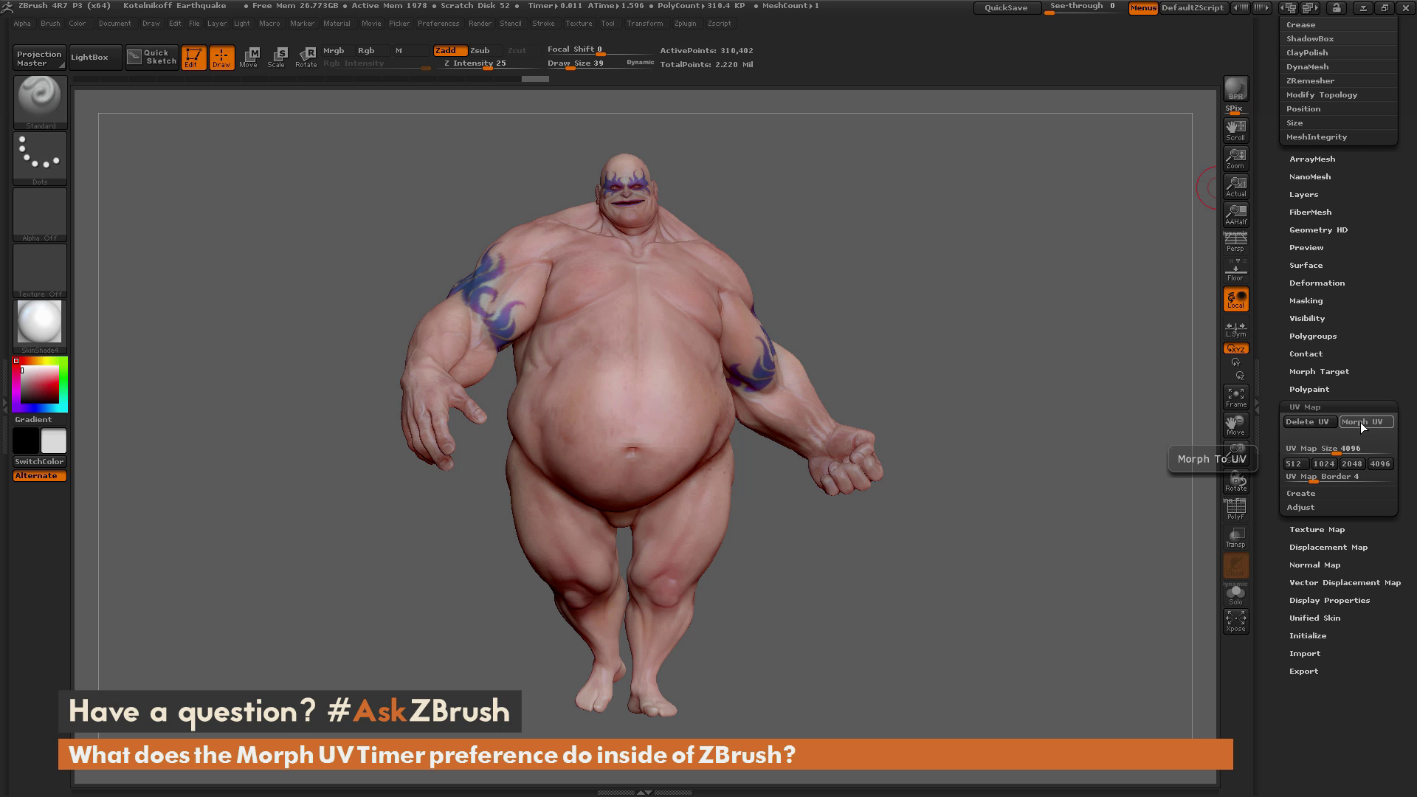
{"action": "left_click", "coordinate": [1365, 421]}
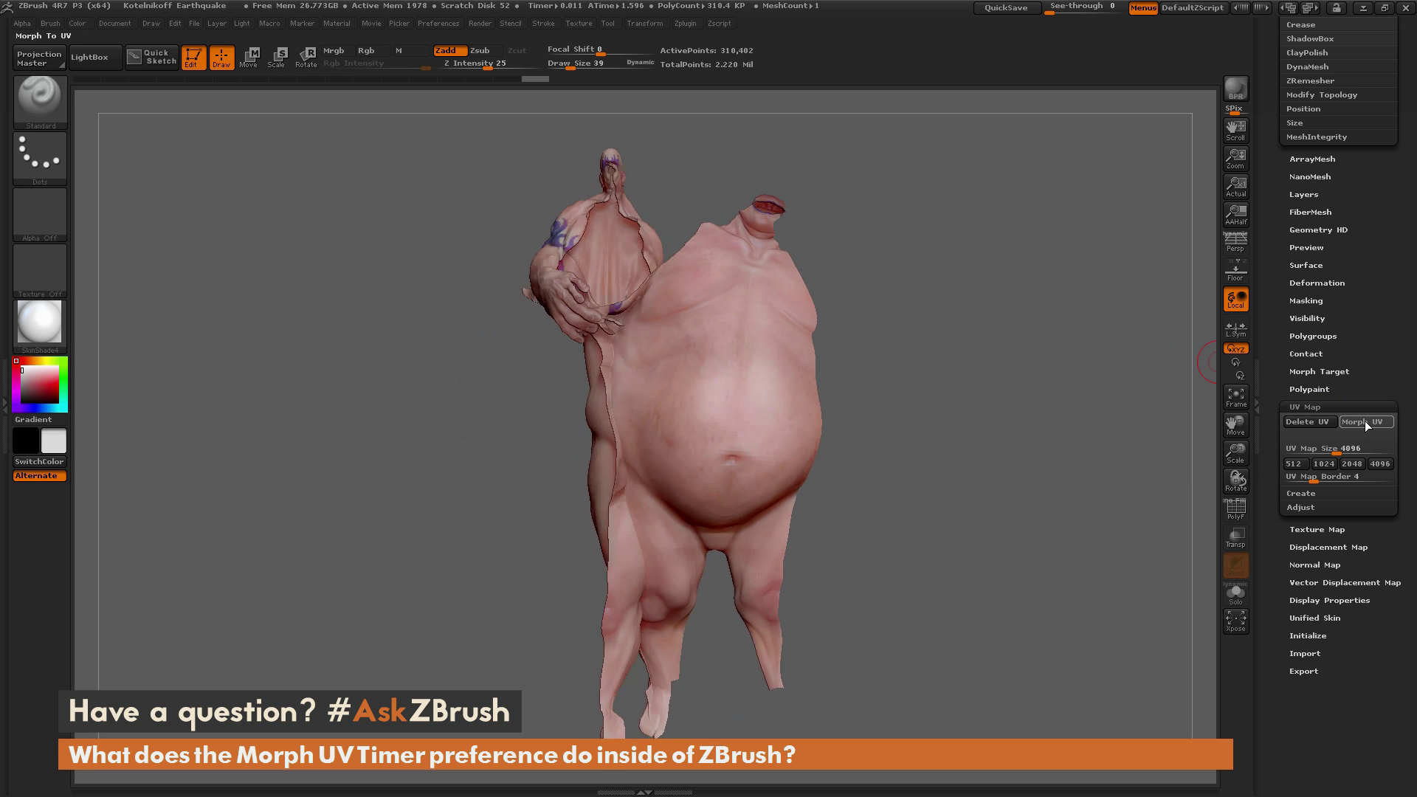
{"action": "left_click", "coordinate": [1363, 420]}
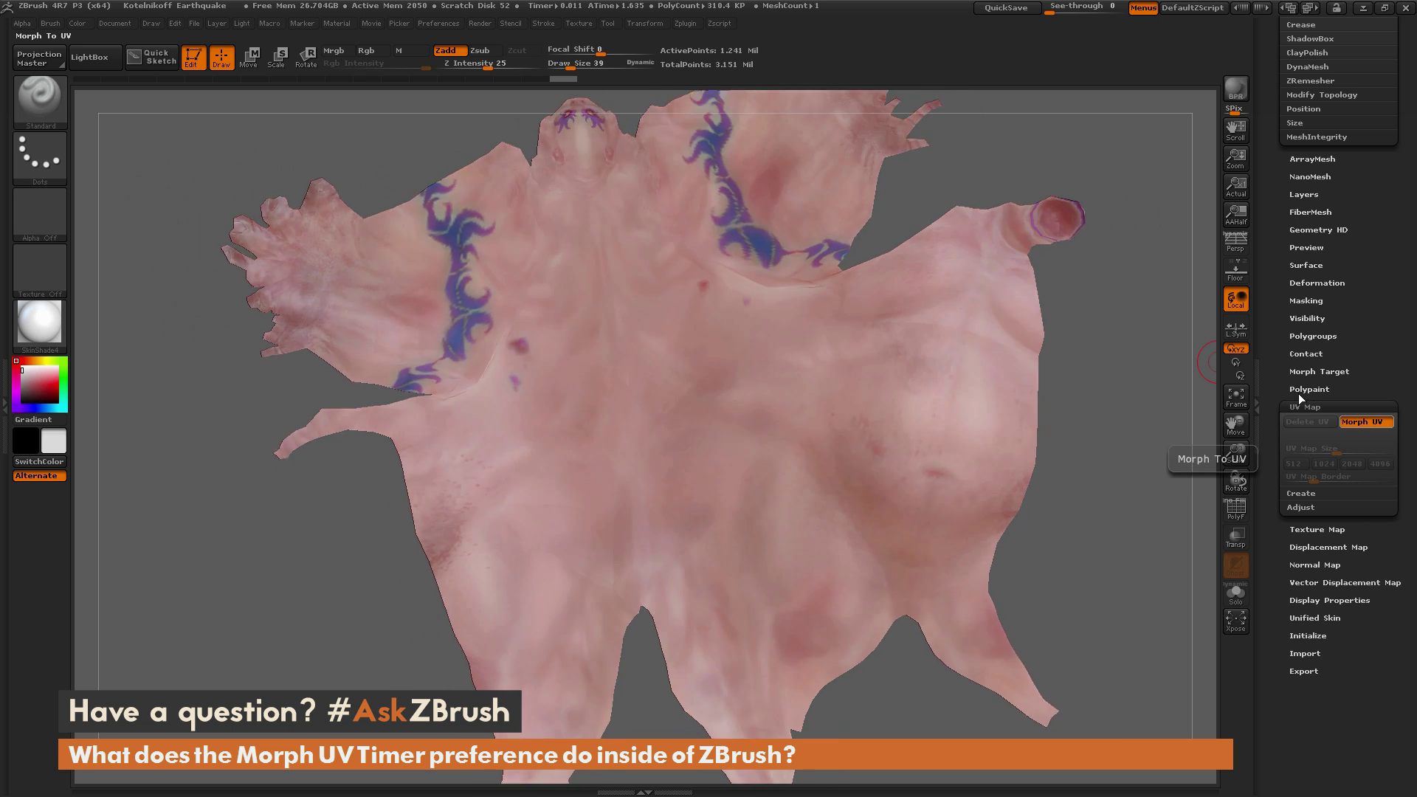
{"action": "left_click", "coordinate": [451, 22]}
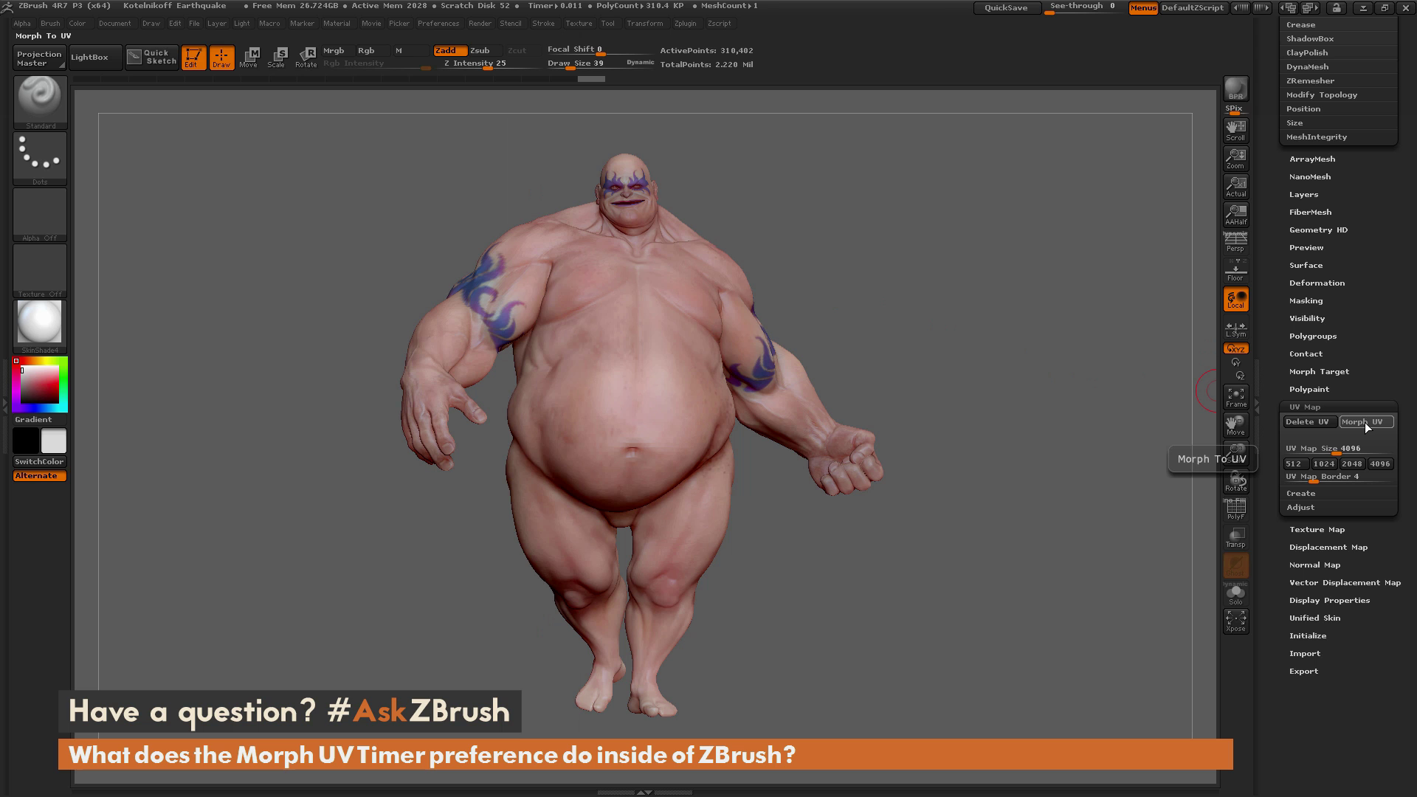
{"action": "left_click", "coordinate": [1362, 419]}
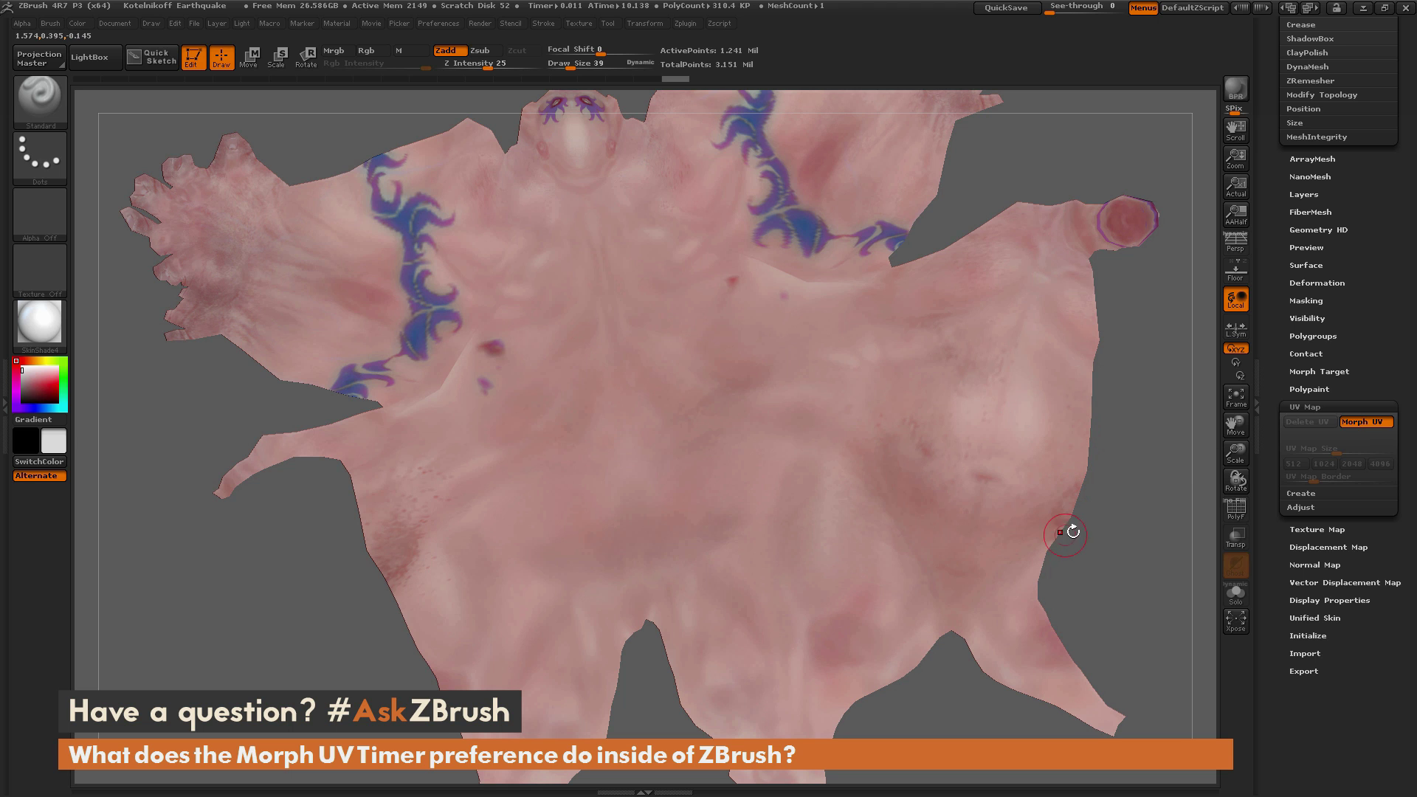
{"action": "left_click", "coordinate": [1366, 423]}
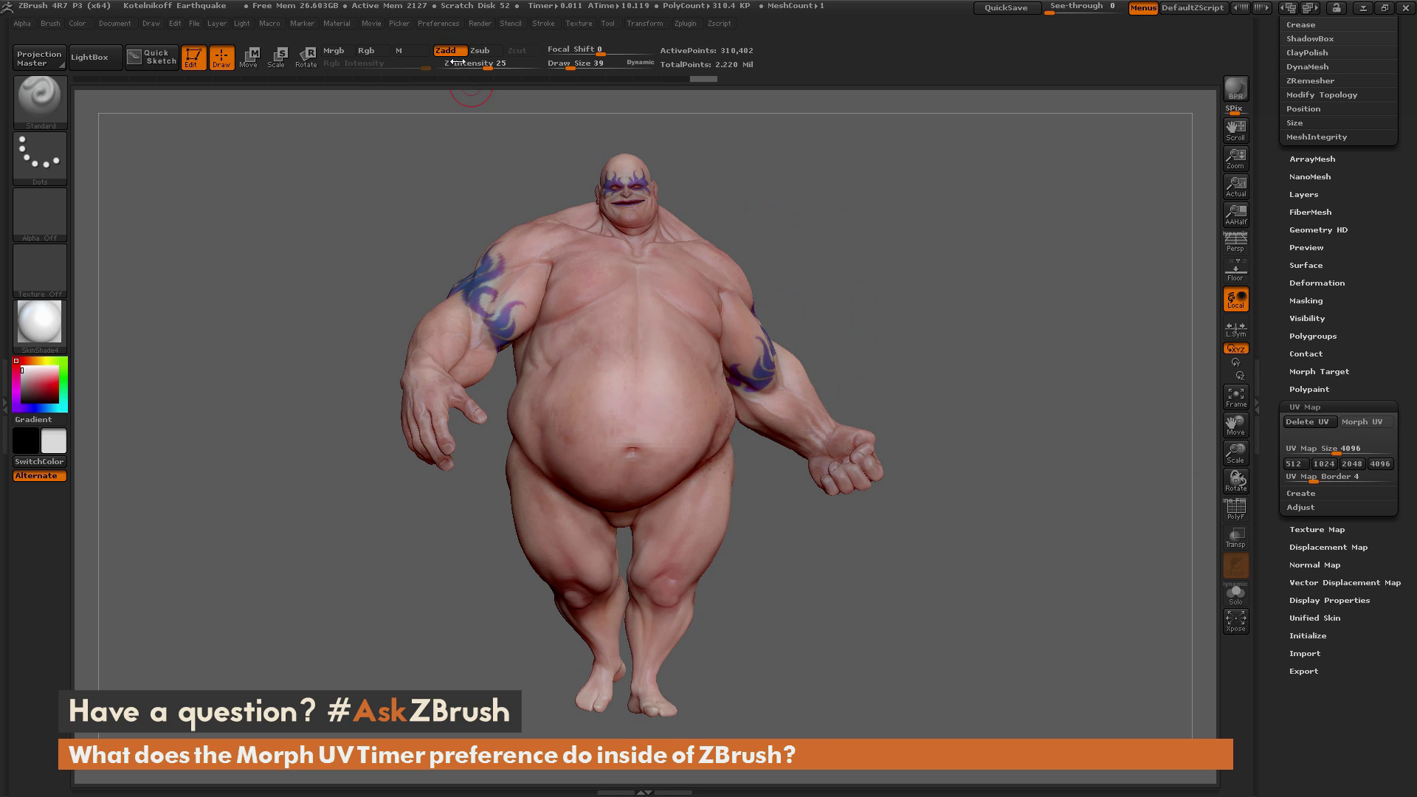
- Set the Morph UV Timer to 1.19403, then unfold the body to UVs and back to test it
{"action": "left_click", "coordinate": [442, 24]}
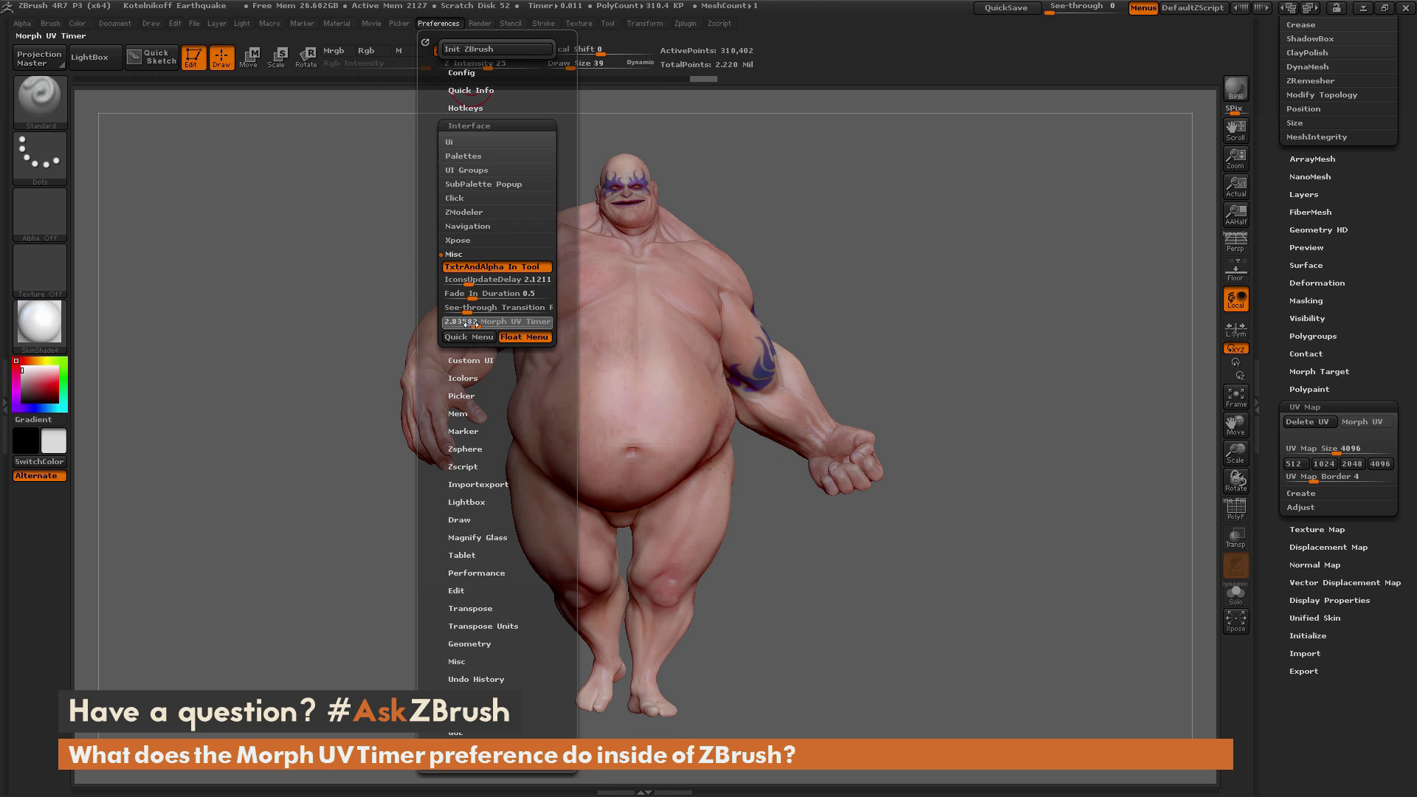
{"action": "left_click_drag", "start_coordinate": [456, 323], "coordinate": [509, 325]}
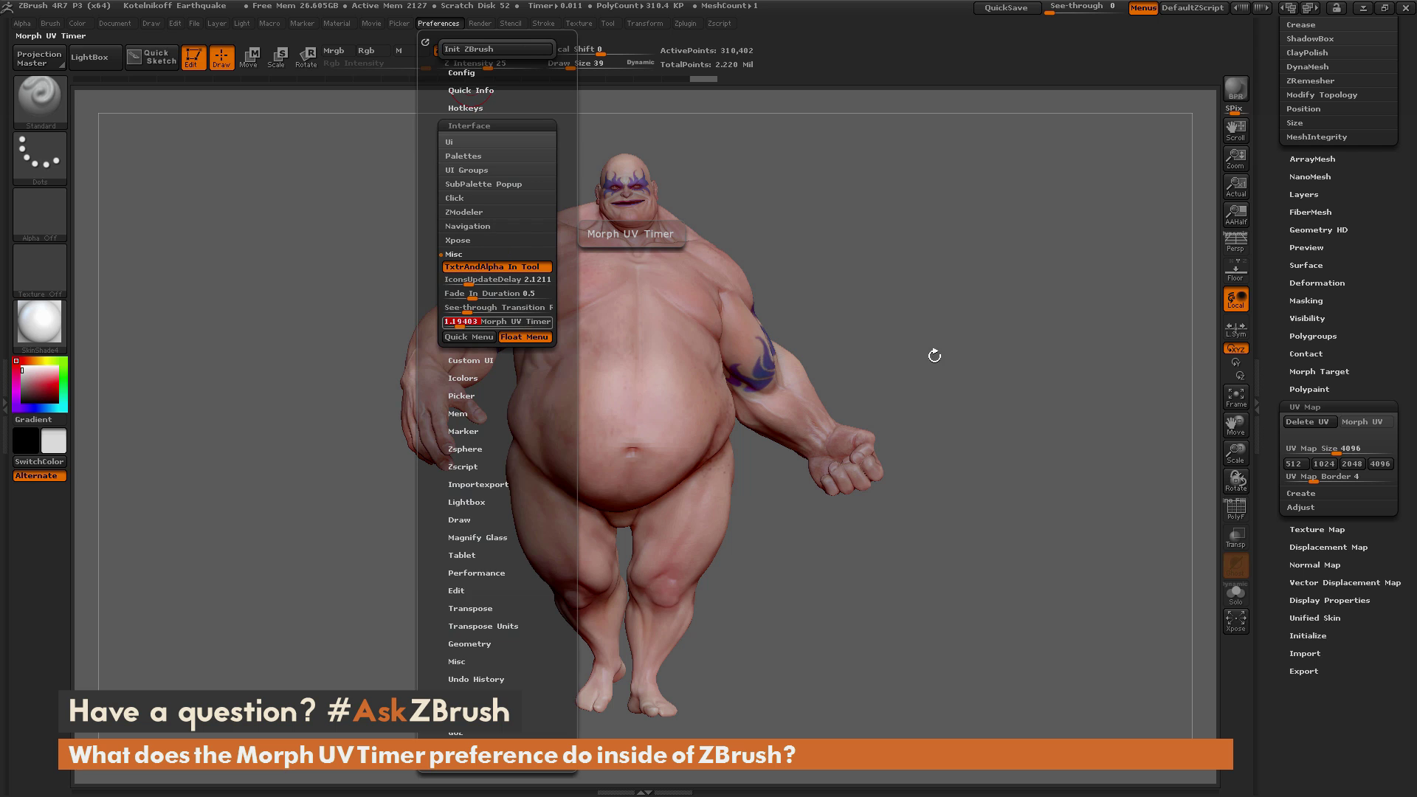
{"action": "left_click", "coordinate": [1366, 419]}
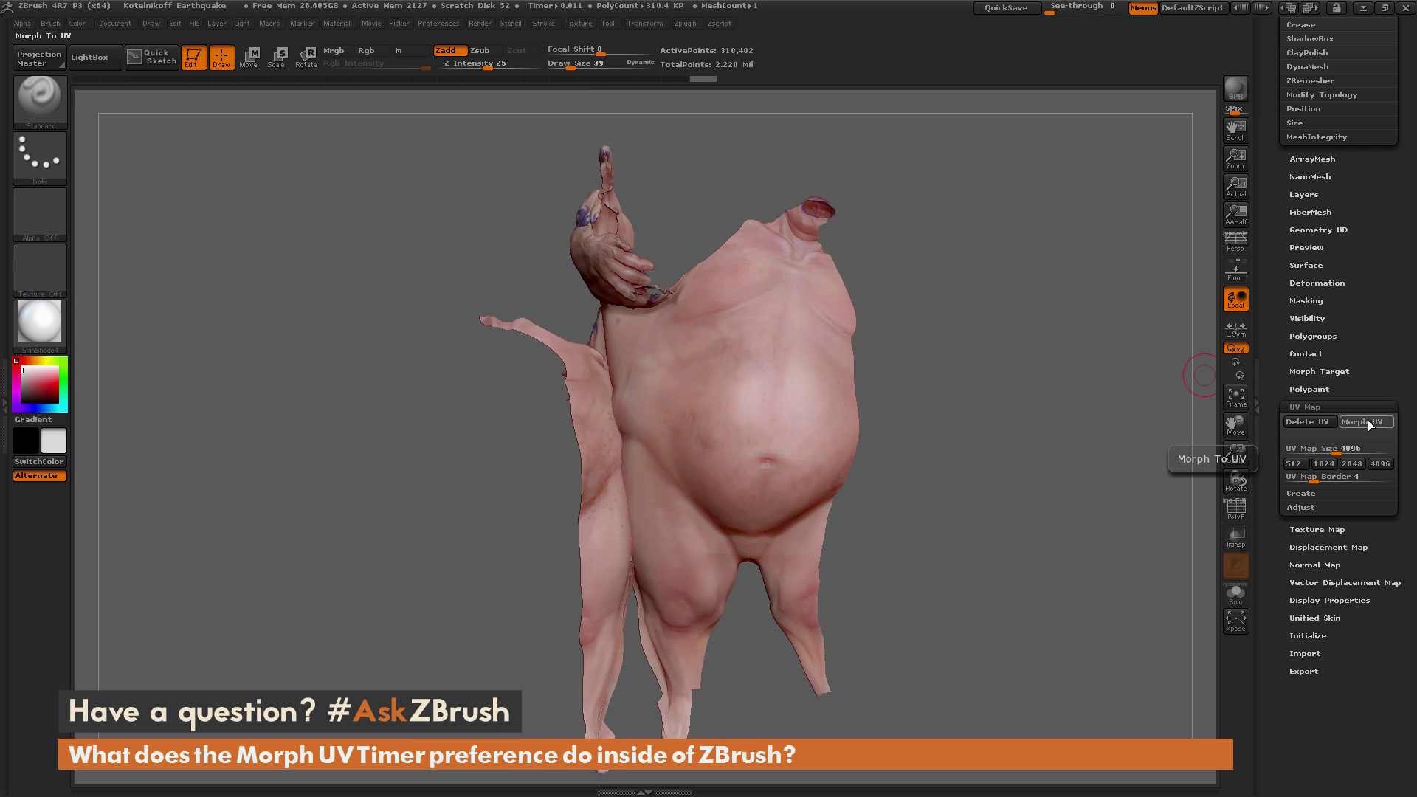
{"action": "left_click", "coordinate": [1368, 422]}
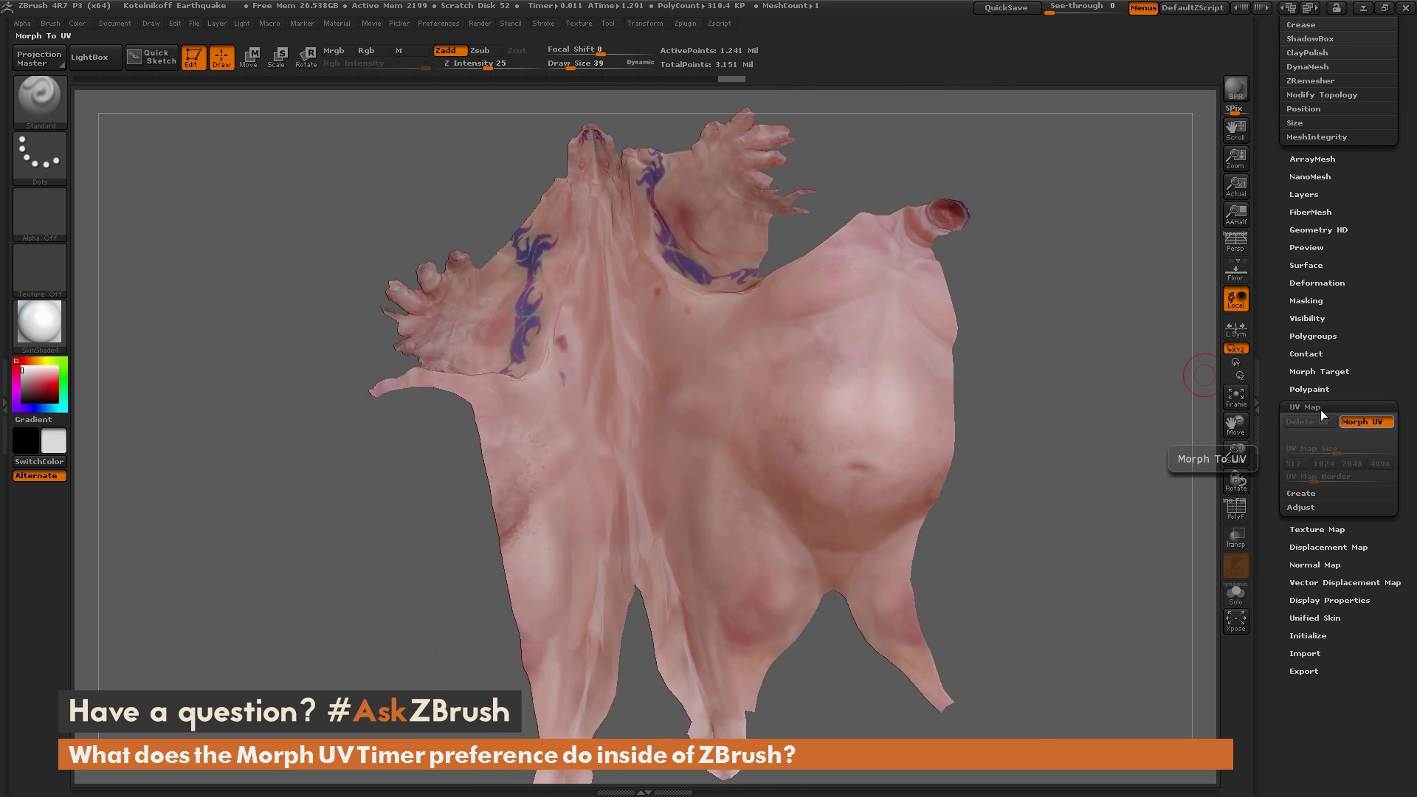
{"action": "left_click", "coordinate": [439, 23]}
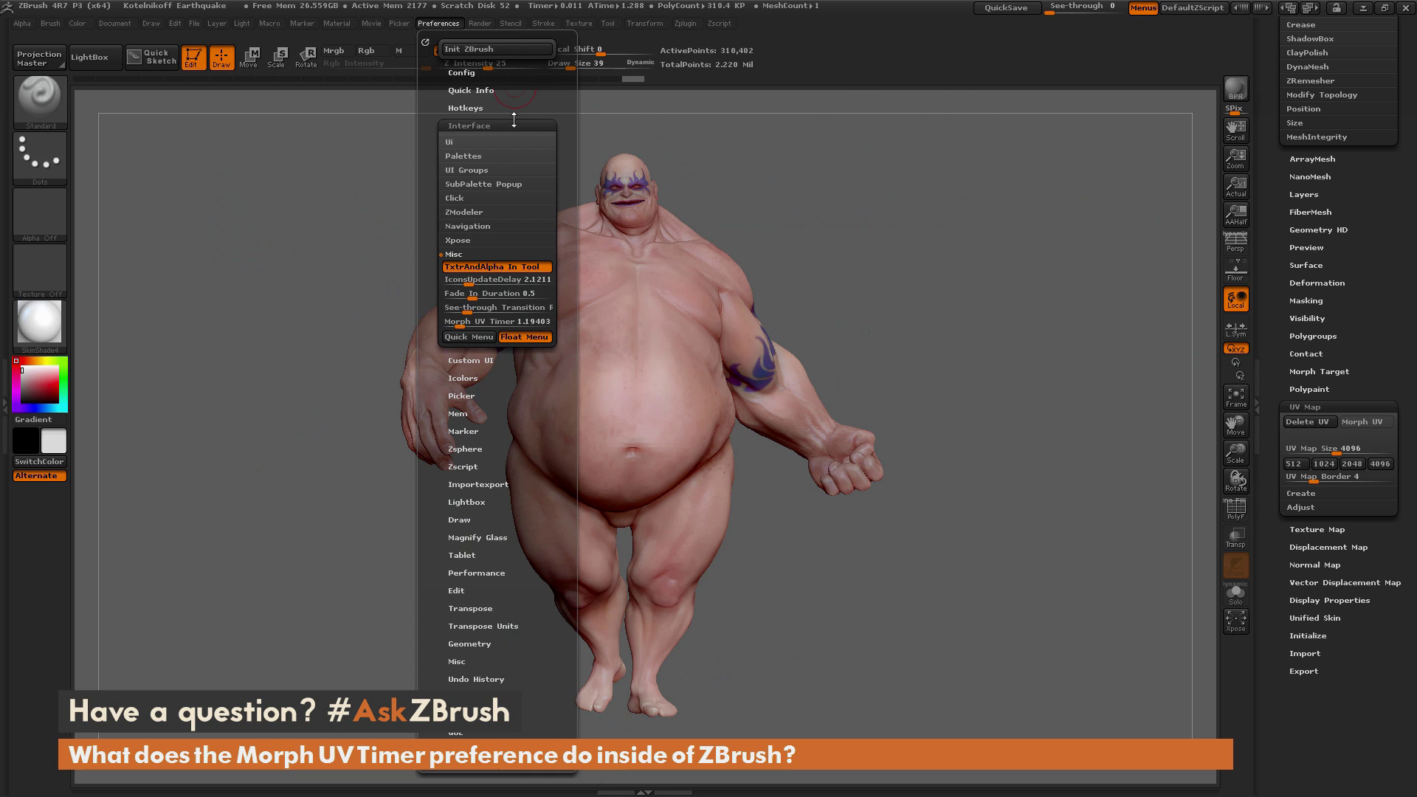